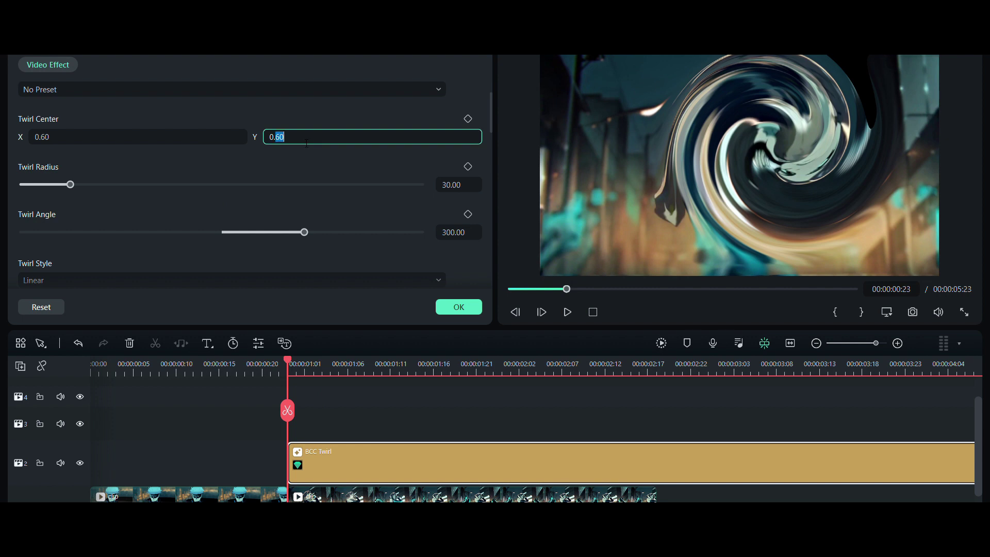
Set the BCC Twirl effect's Twirl Center to 0.50 in both X and Y.
{"action": "type", "text": "50"}
{"action": "double_click", "coordinate": [127, 140]}
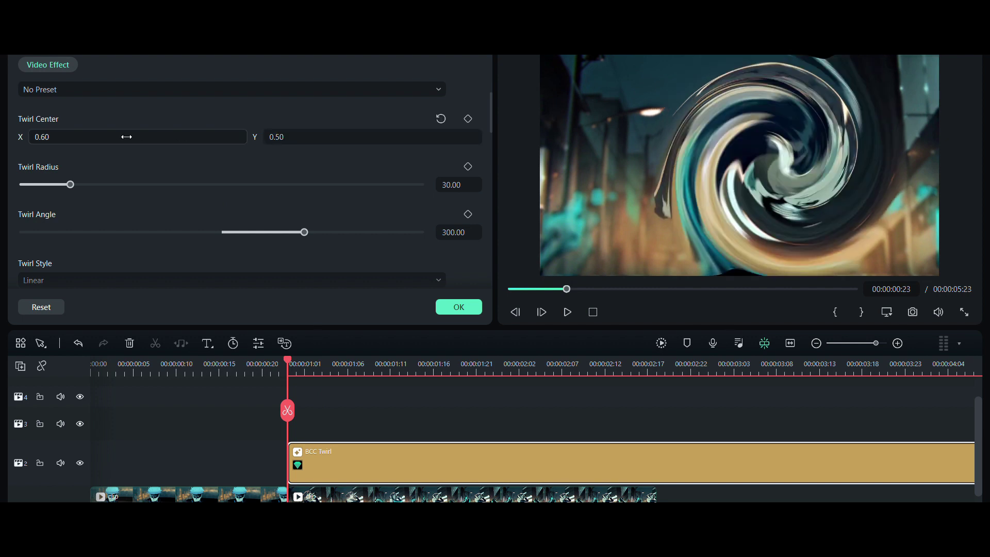
{"action": "type", "text": "50"}
{"action": "key", "text": "Return"}
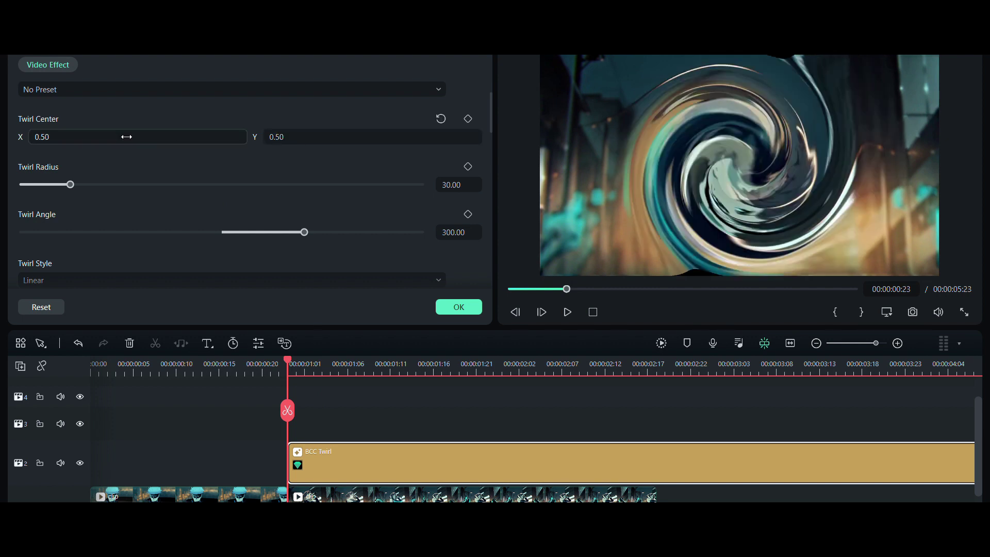
Set the BCC Twirl effect's Pin option to Pin Edges.
{"action": "scroll", "coordinate": [46, 247], "scroll_direction": "down", "scroll_amount": 10}
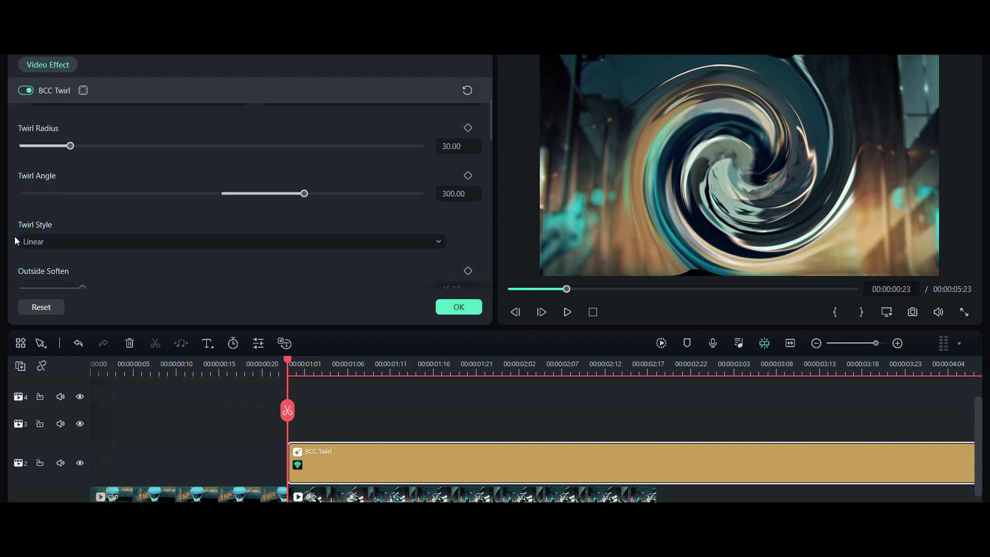
{"action": "scroll", "coordinate": [15, 238], "scroll_direction": "down", "scroll_amount": 5}
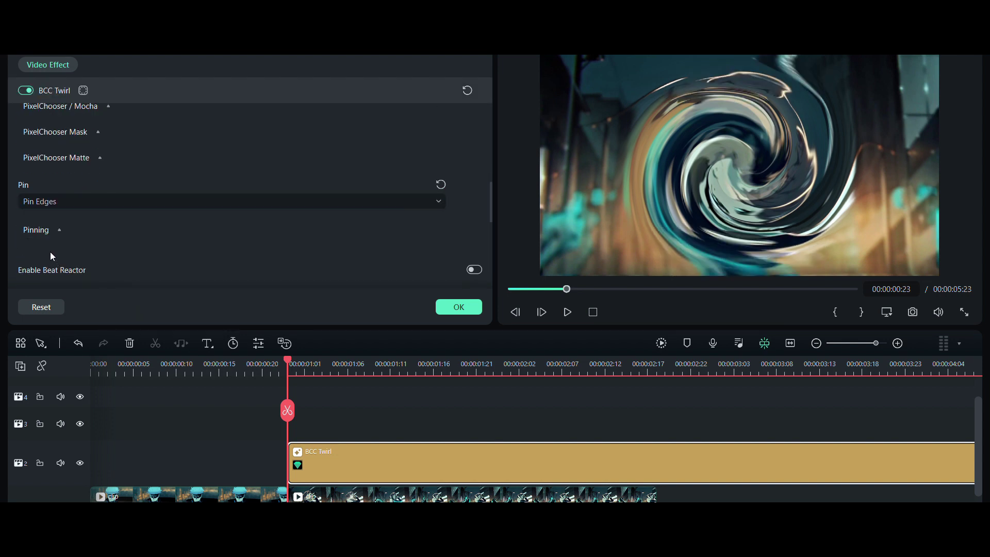
{"action": "scroll", "coordinate": [48, 249], "scroll_direction": "up", "scroll_amount": 1}
{"action": "left_click", "coordinate": [49, 238]}
{"action": "left_click", "coordinate": [56, 285]}
Raise the BCC Twirl effect's Twirl Radius to 54.40.
{"action": "scroll", "coordinate": [13, 237], "scroll_direction": "up", "scroll_amount": 7}
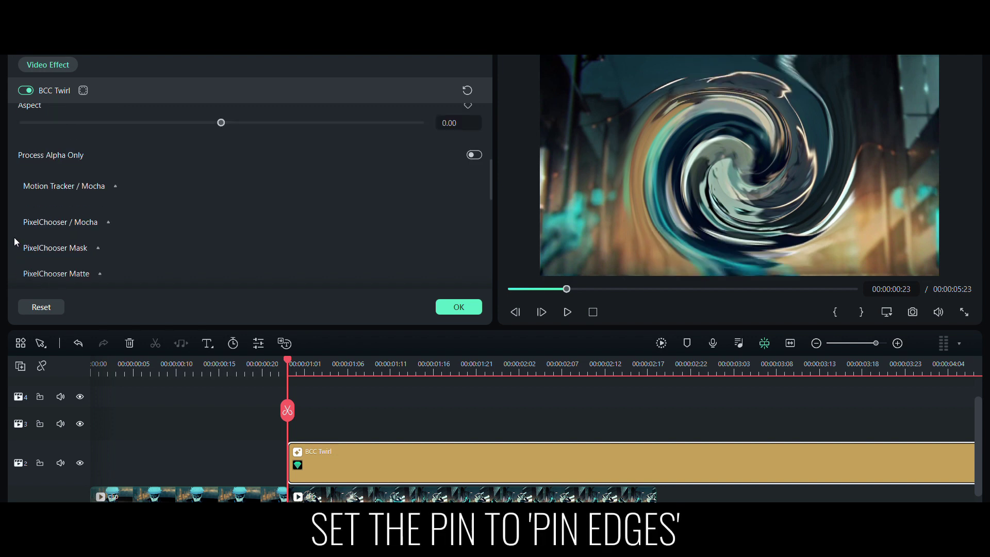
{"action": "scroll", "coordinate": [11, 237], "scroll_direction": "up", "scroll_amount": 5}
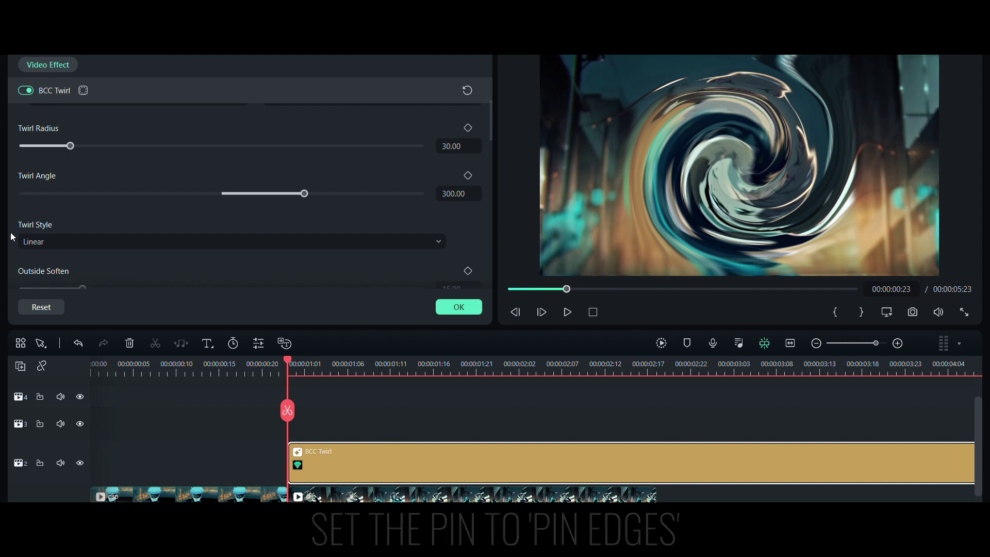
{"action": "mouse_move", "coordinate": [72, 225]}
{"action": "left_mouse_down"}
{"action": "mouse_move", "coordinate": [96, 227]}
{"action": "mouse_move", "coordinate": [76, 227]}
{"action": "left_mouse_up"}
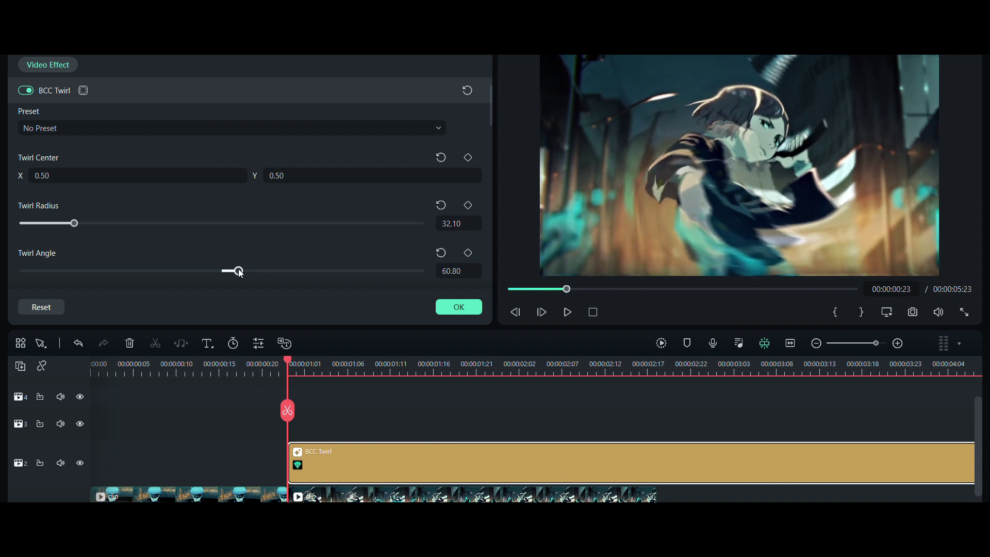
{"action": "left_click", "coordinate": [108, 224]}
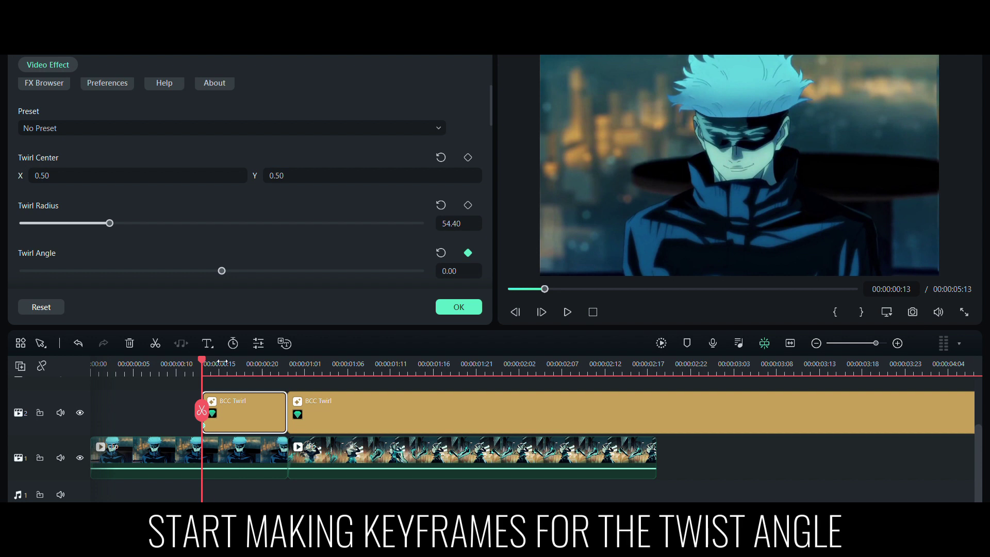
Keyframe the first BCC Twirl clip's Twirl Angle near 00:00:00:19 and at 123.90, moving the latter keyframe to the clip's end.
{"action": "left_click", "coordinate": [262, 363]}
{"action": "left_click_drag", "start_coordinate": [222, 271], "coordinate": [223, 271]}
{"action": "left_click_drag", "start_coordinate": [262, 364], "coordinate": [287, 375]}
{"action": "scroll", "coordinate": [260, 375], "scroll_direction": "up", "scroll_amount": 1}
{"action": "left_click_drag", "start_coordinate": [223, 271], "coordinate": [256, 273]}
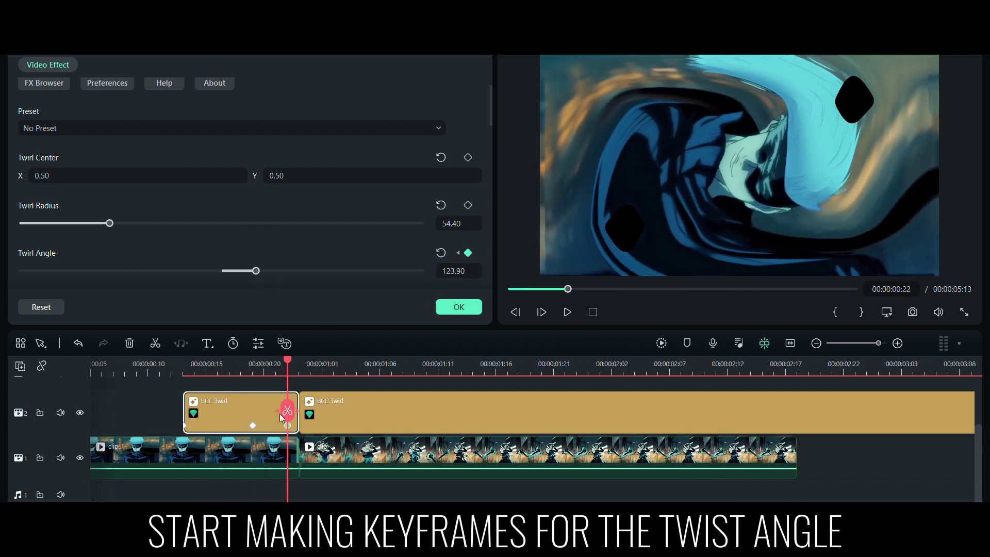
{"action": "left_click_drag", "start_coordinate": [289, 426], "coordinate": [298, 426]}
Add a Twirl Angle keyframe of 30 at 00:00:00:21 on the first BCC Twirl clip.
{"action": "left_click", "coordinate": [276, 366]}
{"action": "left_click", "coordinate": [455, 271]}
{"action": "type", "text": "30"}
{"action": "key", "text": "Return"}
Keyframe the second BCC Twirl clip's Twirl Angle at -107.50 on its first frame and -50 at 00:00:01:01.
{"action": "left_click_drag", "start_coordinate": [223, 363], "coordinate": [287, 377]}
{"action": "left_click", "coordinate": [299, 374]}
{"action": "left_click", "coordinate": [335, 410]}
{"action": "left_click", "coordinate": [287, 367]}
{"action": "left_click", "coordinate": [271, 407]}
{"action": "key", "text": "Right"}
{"action": "key", "text": "Right"}
{"action": "key", "text": "Right"}
{"action": "left_click_drag", "start_coordinate": [442, 271], "coordinate": [465, 270]}
Add Twirl Angle keyframes of -10 at 00:00:01:03 and 0 at 00:00:01:15 on the second BCC Twirl clip.
{"action": "key", "text": "Right"}
{"action": "key", "text": "Right"}
{"action": "type", "text": "-10"}
{"action": "key", "text": "Return"}
{"action": "left_click", "coordinate": [471, 365]}
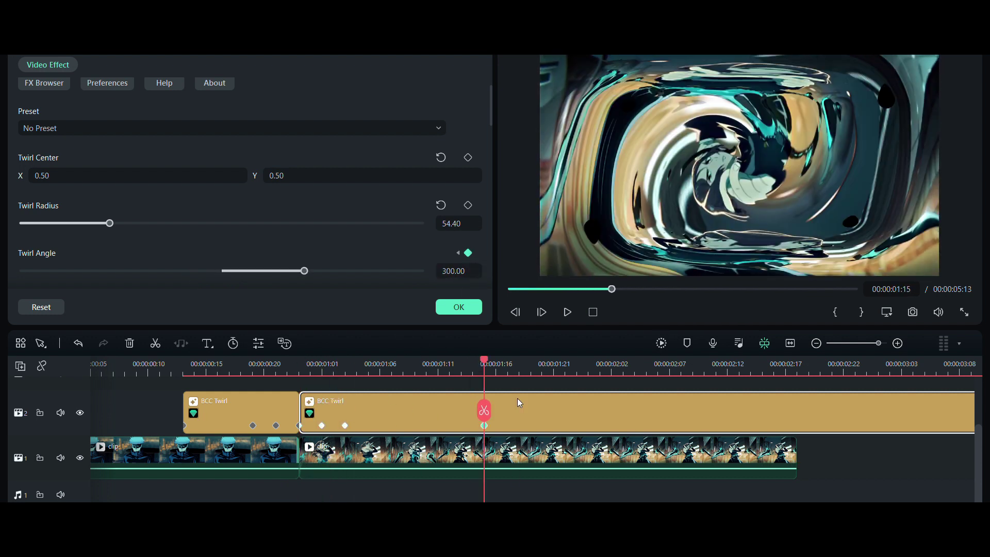
{"action": "key", "text": "ctrl+z"}
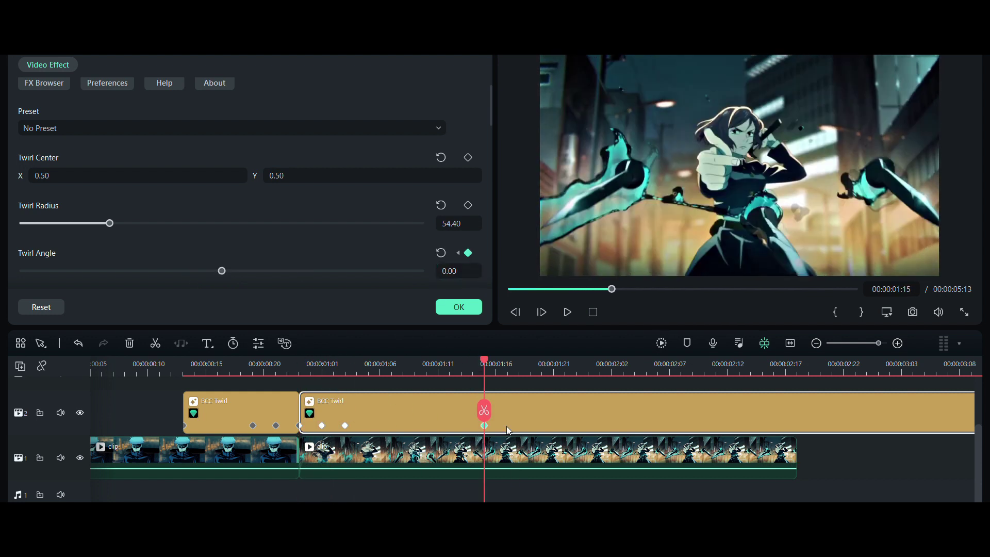
Split the second BCC Twirl clip at 00:00:01:15, delete the remainder, and play back the transition.
{"action": "key", "text": "ctrl+b"}
{"action": "key", "text": "Delete"}
{"action": "left_click", "coordinate": [136, 371]}
{"action": "key", "text": "space"}
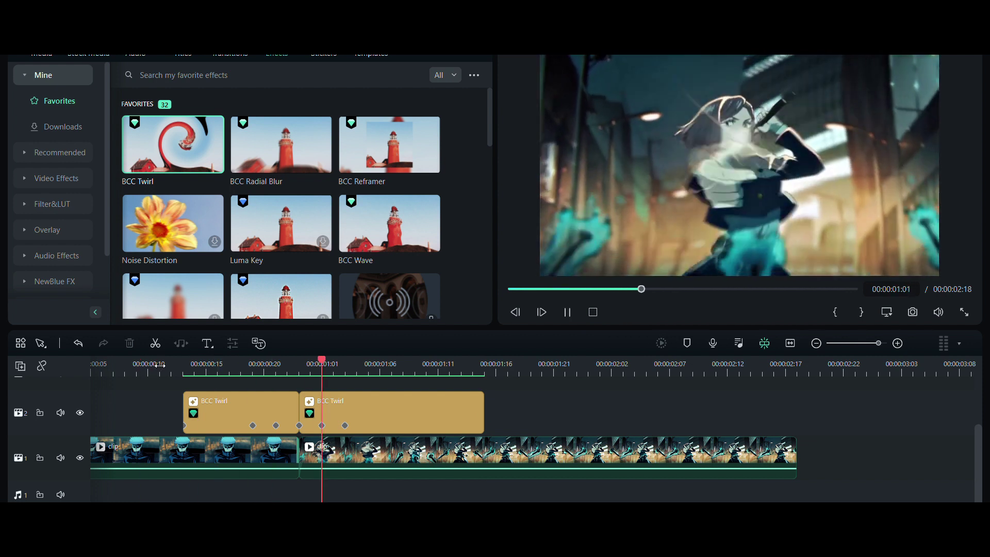
{"action": "left_click", "coordinate": [160, 365]}
{"action": "key", "text": "space"}
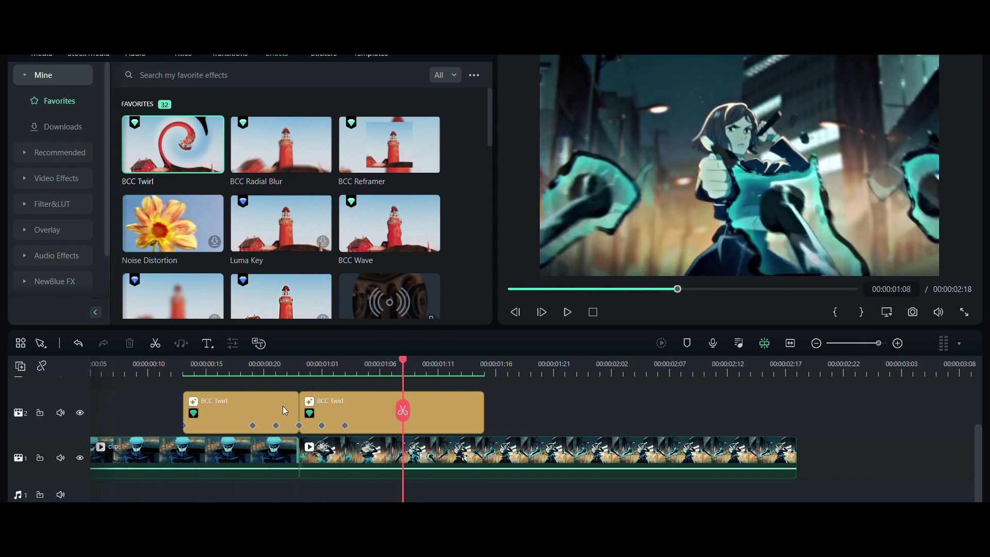
Shift the second BCC Twirl clip's two middle Twirl Angle keyframes one frame later and preview the motion.
{"action": "double_click", "coordinate": [361, 412]}
{"action": "left_click_drag", "start_coordinate": [312, 367], "coordinate": [102, 376]}
{"action": "key", "text": "space"}
{"action": "left_click", "coordinate": [313, 364]}
{"action": "left_click_drag", "start_coordinate": [313, 365], "coordinate": [345, 368]}
{"action": "left_click_drag", "start_coordinate": [359, 375], "coordinate": [333, 370]}
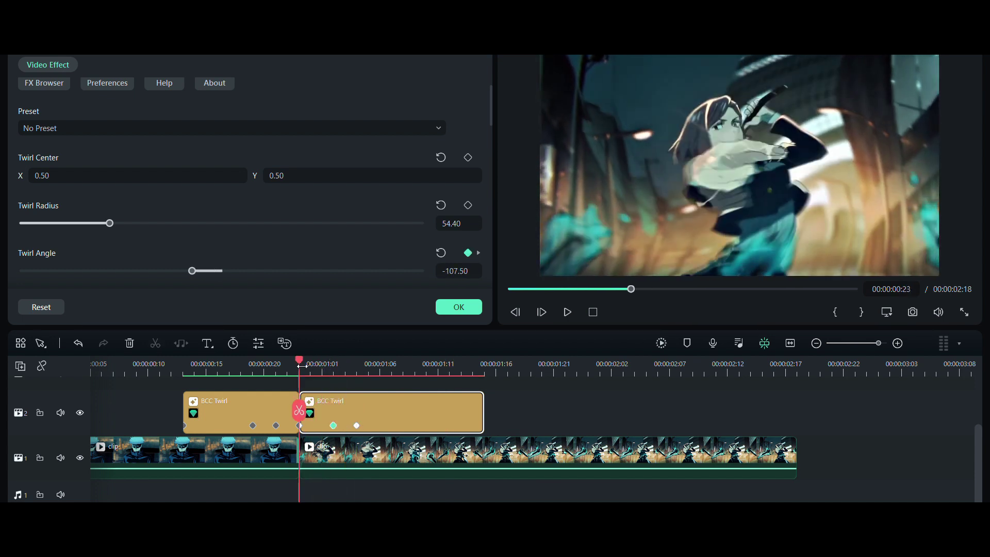
{"action": "key", "text": "space"}
{"action": "key", "text": "space"}
Set the Twirl Angle at 00:00:01:04 to -20 and move the -50 keyframe back to 00:00:01:01.
{"action": "left_click", "coordinate": [356, 365]}
{"action": "left_click", "coordinate": [458, 271]}
{"action": "type", "text": "-20"}
{"action": "key", "text": "Return"}
{"action": "left_click_drag", "start_coordinate": [333, 430], "coordinate": [322, 430]}
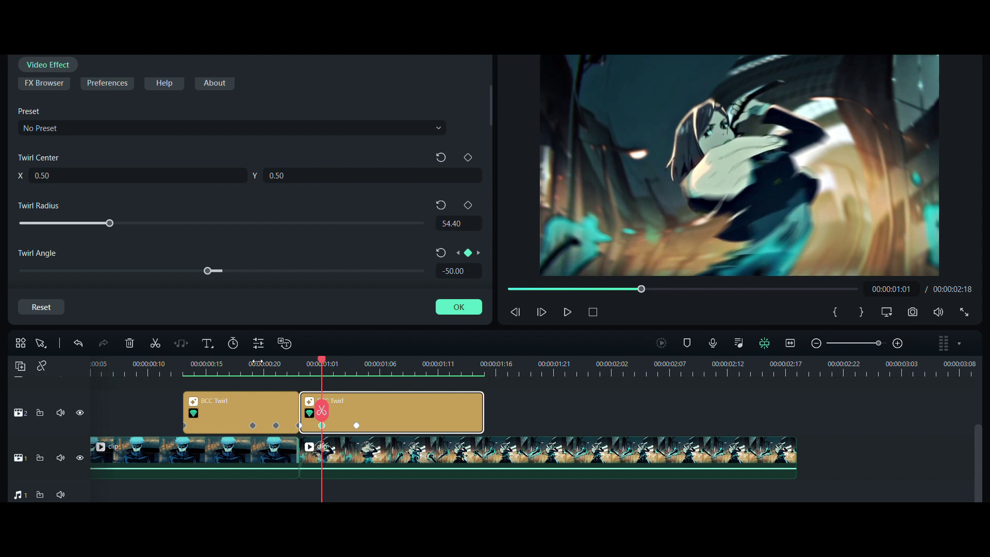
Play back the twirl transition from the start of the first BCC Twirl clip.
{"action": "left_click", "coordinate": [242, 367]}
{"action": "key", "text": "space"}
{"action": "left_click", "coordinate": [195, 375]}
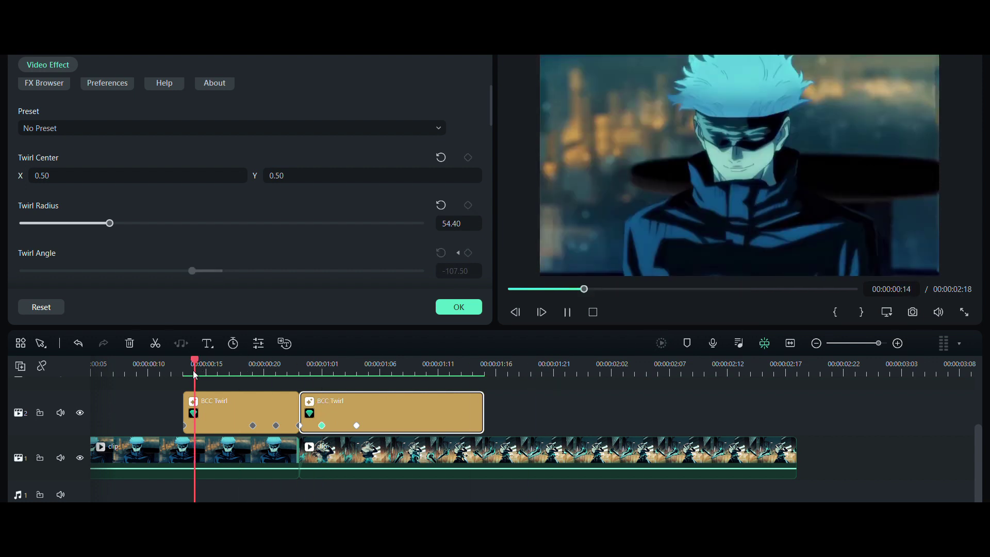
{"action": "left_click", "coordinate": [203, 371]}
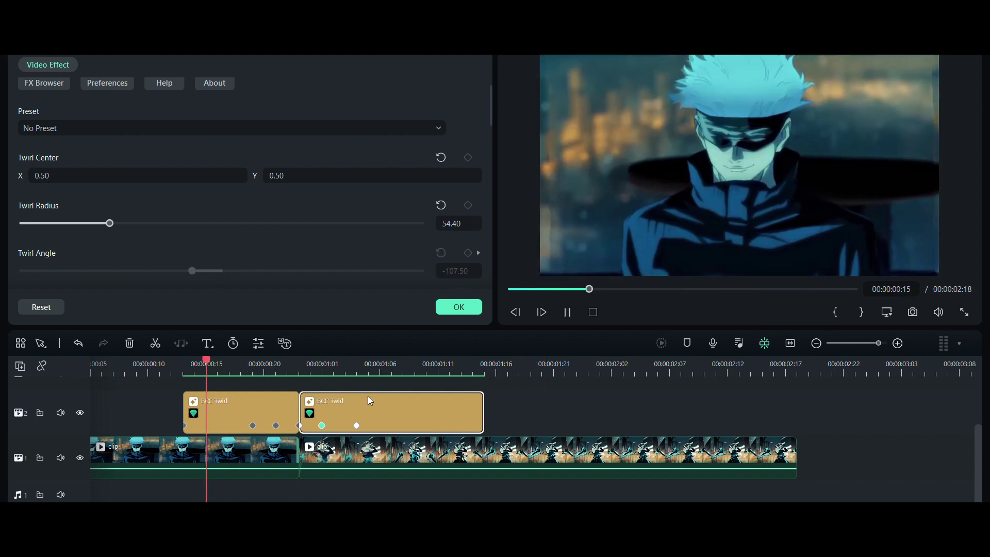
{"action": "key", "text": "space"}
Place the second BCC Twirl clip's middle keyframes at 00:00:01:03 and 00:00:01:05 and extend the clip to 00:00:01:16.
{"action": "mouse_move", "coordinate": [369, 365]}
{"action": "left_mouse_down"}
{"action": "mouse_move", "coordinate": [427, 367]}
{"action": "mouse_move", "coordinate": [364, 378]}
{"action": "left_mouse_up"}
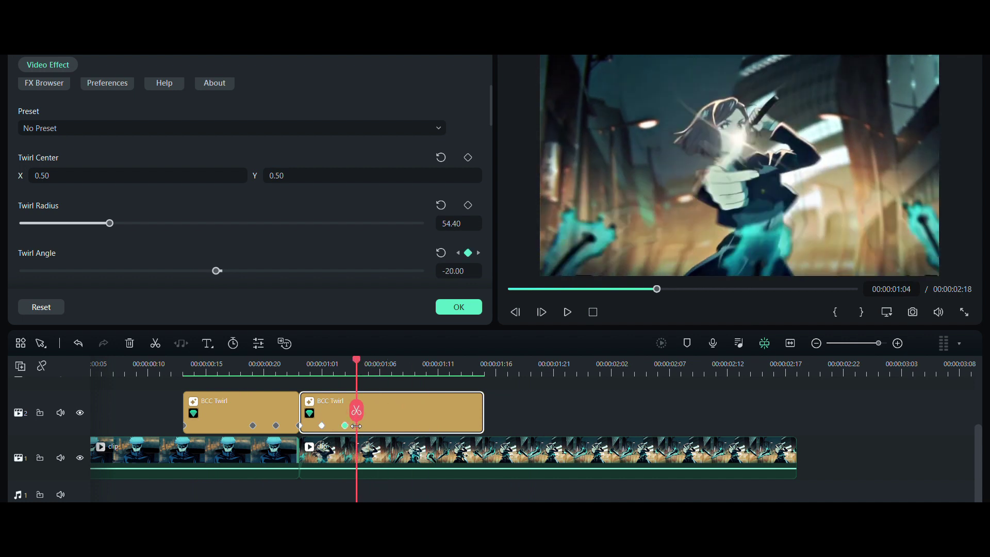
{"action": "key", "text": "Right"}
{"action": "left_click", "coordinate": [460, 384]}
{"action": "left_click_drag", "start_coordinate": [483, 412], "coordinate": [495, 412]}
Add a small Twirl Angle keyframe at 00:00:01:08 on the second BCC Twirl clip.
{"action": "left_click", "coordinate": [381, 364]}
{"action": "left_click", "coordinate": [473, 365]}
{"action": "left_click", "coordinate": [207, 363]}
{"action": "key", "text": "space"}
{"action": "left_click", "coordinate": [463, 364]}
{"action": "left_click_drag", "start_coordinate": [463, 364], "coordinate": [403, 369]}
{"action": "left_click", "coordinate": [458, 271]}
{"action": "type", "text": "10"}
{"action": "key", "text": "Return"}
Render the timeline preview and play the twirl transition from the beginning.
{"action": "key", "text": "space"}
{"action": "key", "text": "space"}
{"action": "left_click", "coordinate": [664, 346]}
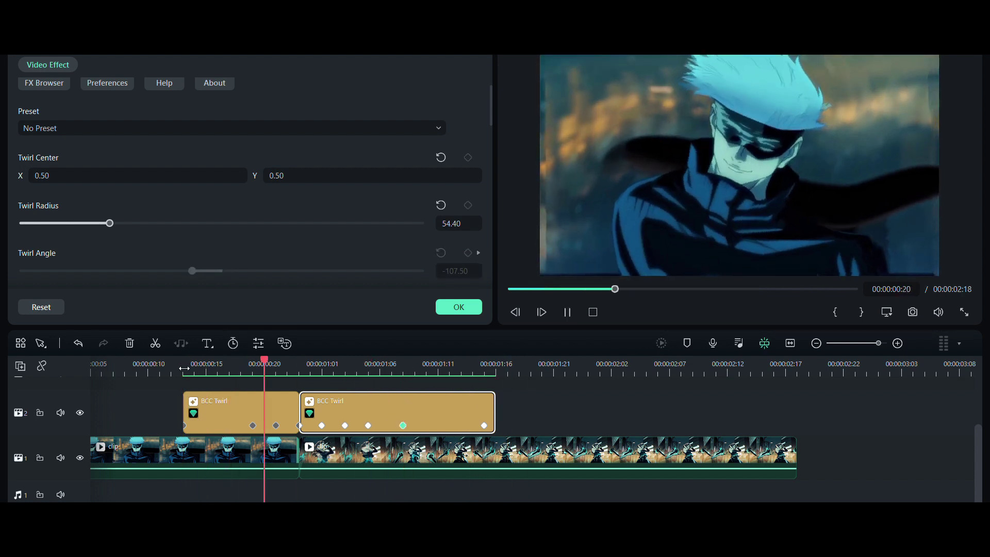
{"action": "left_click_drag", "start_coordinate": [609, 294], "coordinate": [508, 294]}
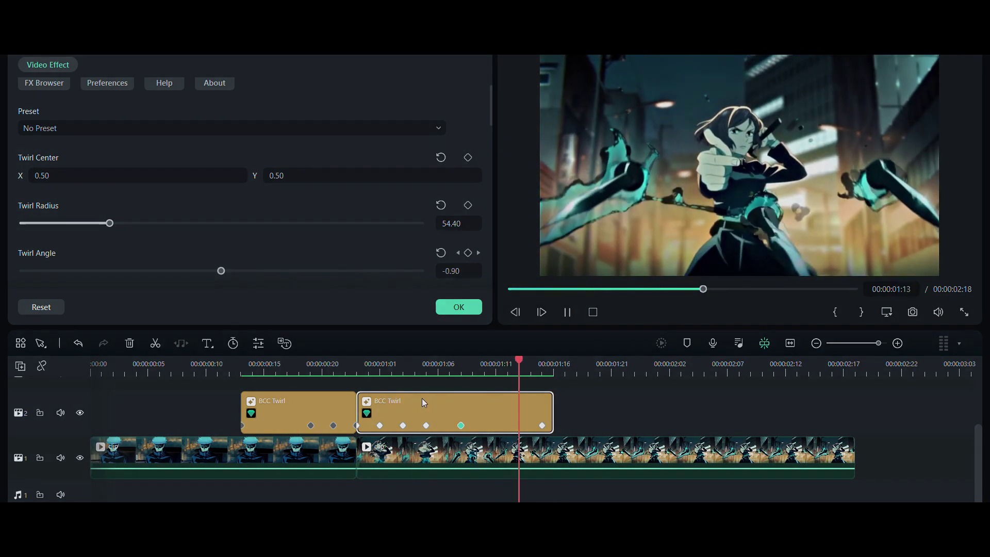
{"action": "left_click", "coordinate": [204, 367]}
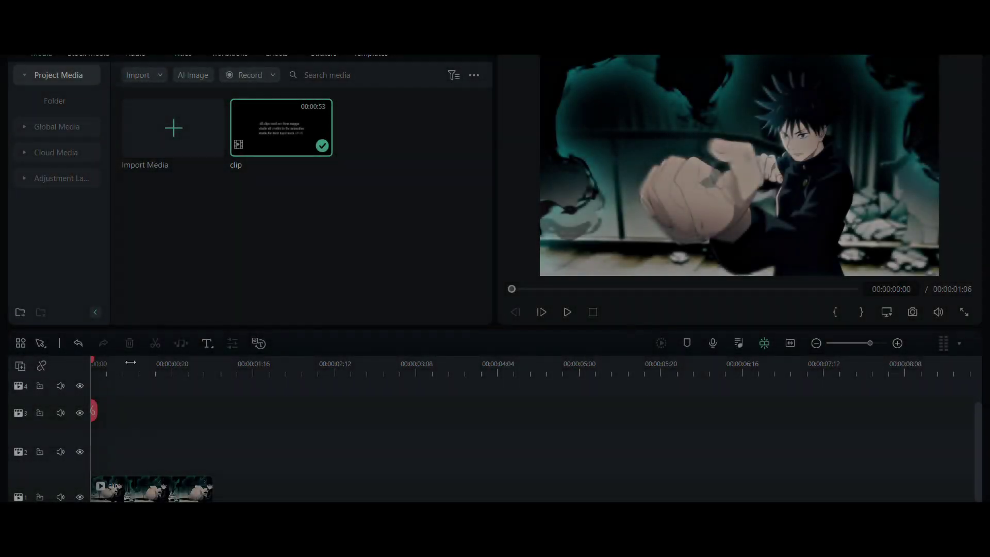
Play the new clip on the timeline and return the playhead to the start.
{"action": "scroll", "coordinate": [327, 473], "scroll_direction": "down", "scroll_amount": 2}
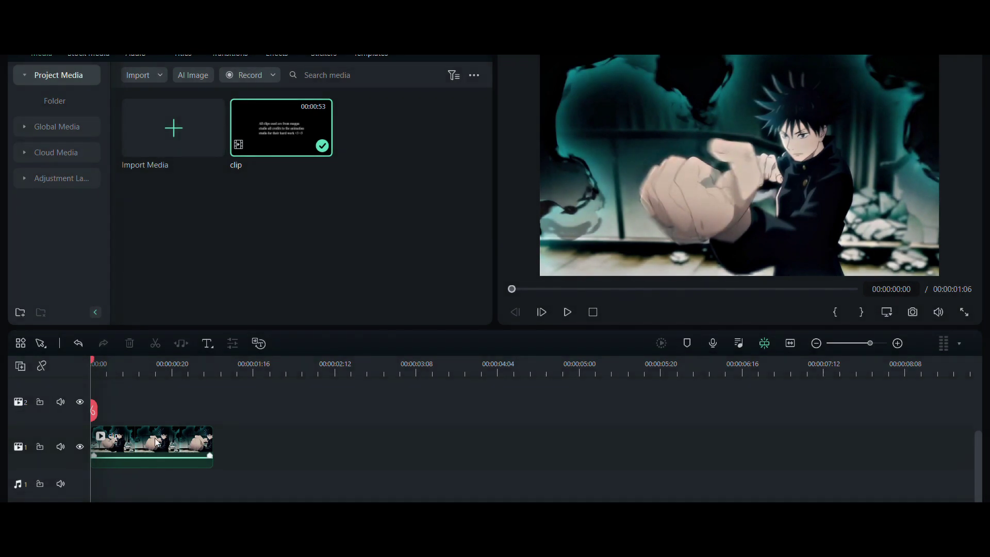
{"action": "key", "text": "space"}
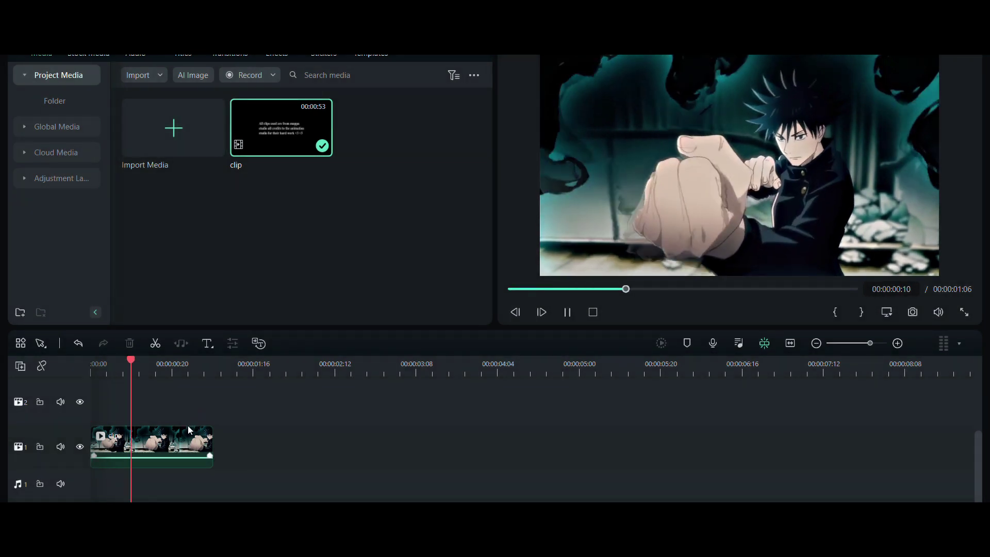
{"action": "key", "text": "space"}
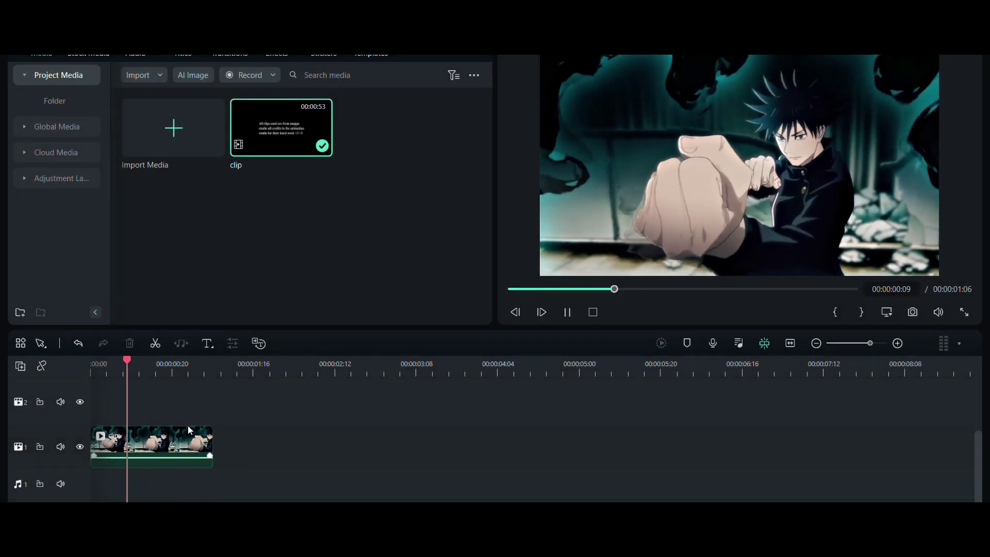
{"action": "left_click_drag", "start_coordinate": [523, 293], "coordinate": [503, 295]}
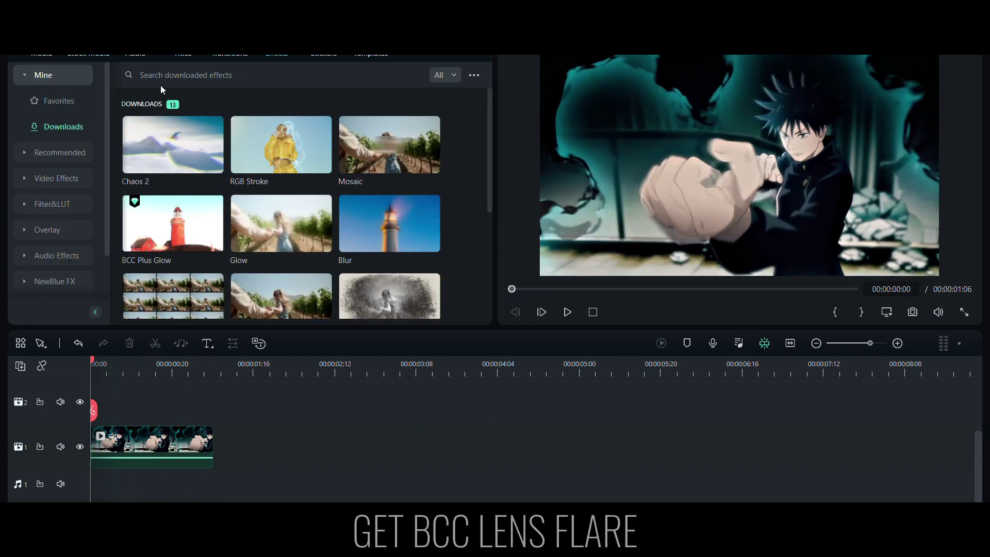
Search the favorite effects for "lens flare", place BCC Lens Flare 3D above the clip, and trim it to the clip's length.
{"action": "left_click", "coordinate": [53, 102]}
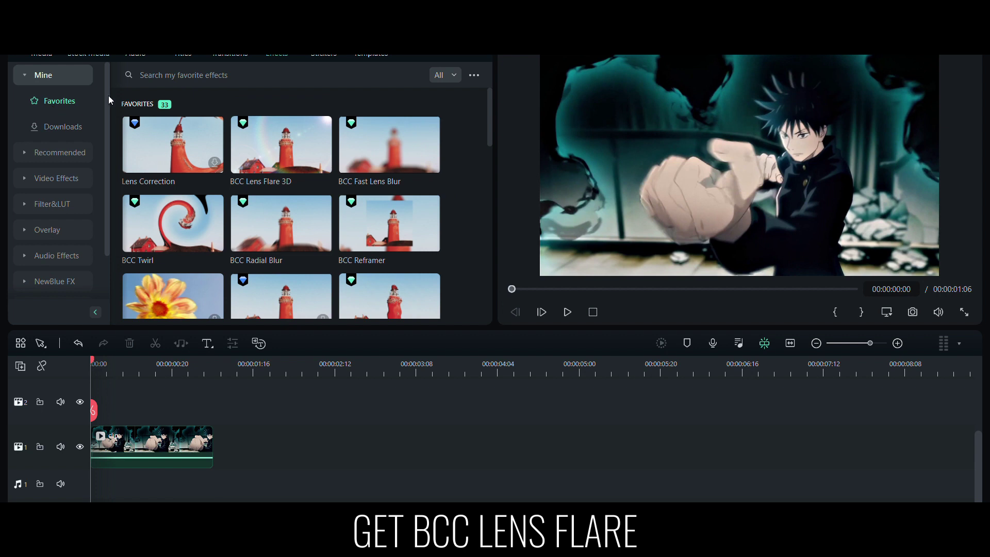
{"action": "left_click", "coordinate": [197, 77]}
{"action": "type", "text": "lens flare"}
{"action": "key", "text": "Return"}
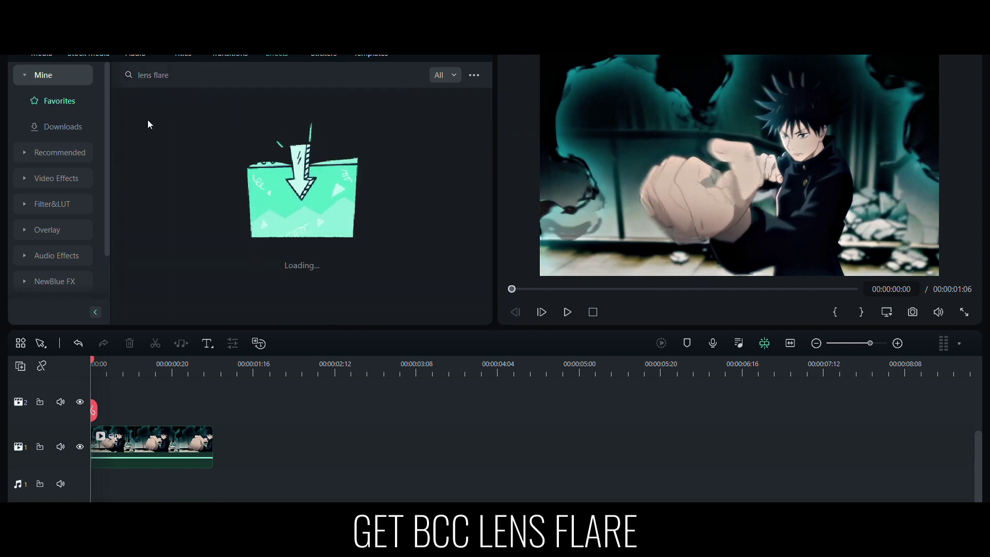
{"action": "left_click_drag", "start_coordinate": [180, 146], "coordinate": [88, 412]}
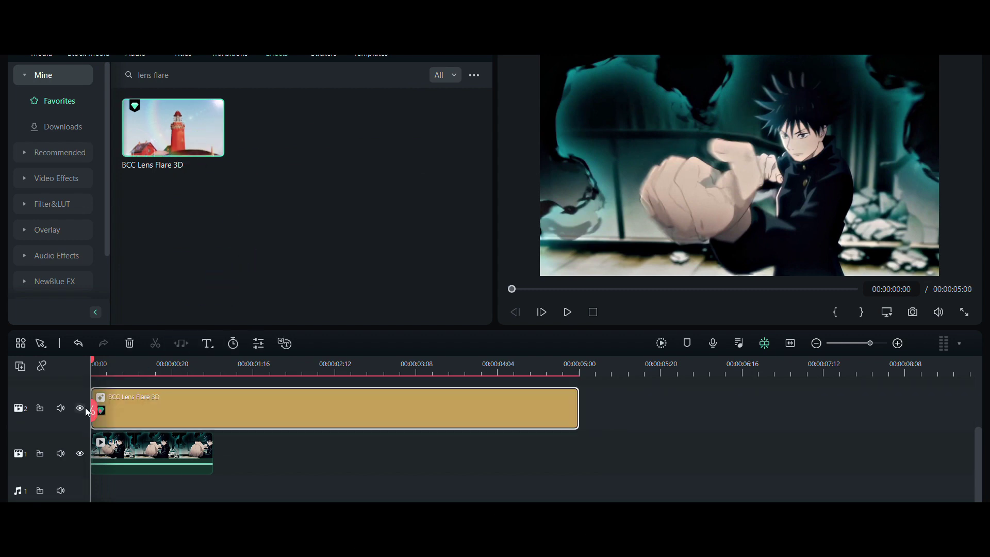
{"action": "left_click_drag", "start_coordinate": [578, 415], "coordinate": [228, 421]}
Open the BCC Lens Flare 3D settings with the playhead at 00:00:00:11 and set Global Scale to 0.80.
{"action": "left_click_drag", "start_coordinate": [161, 370], "coordinate": [135, 374]}
{"action": "double_click", "coordinate": [165, 405]}
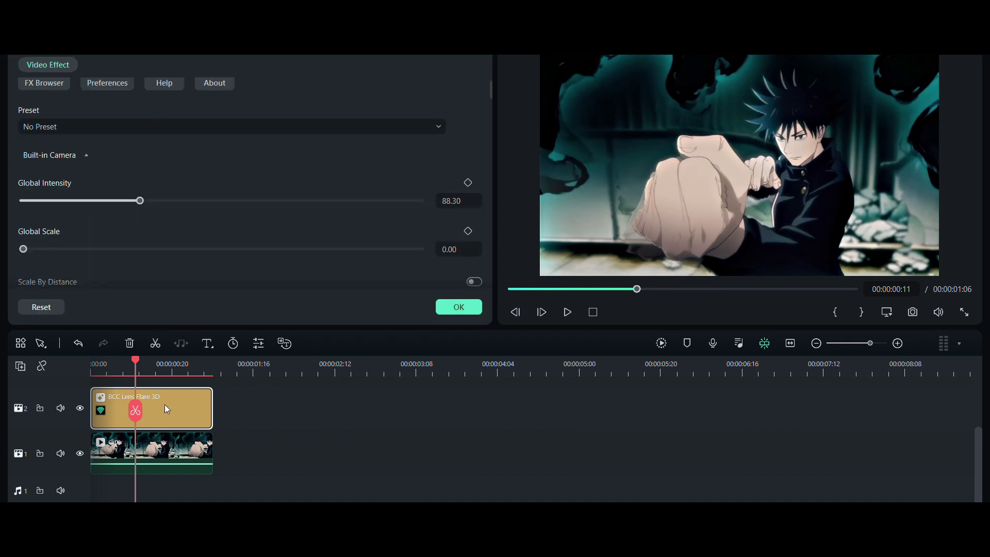
{"action": "scroll", "coordinate": [15, 176], "scroll_direction": "down", "scroll_amount": 1}
{"action": "left_click_drag", "start_coordinate": [25, 211], "coordinate": [56, 221]}
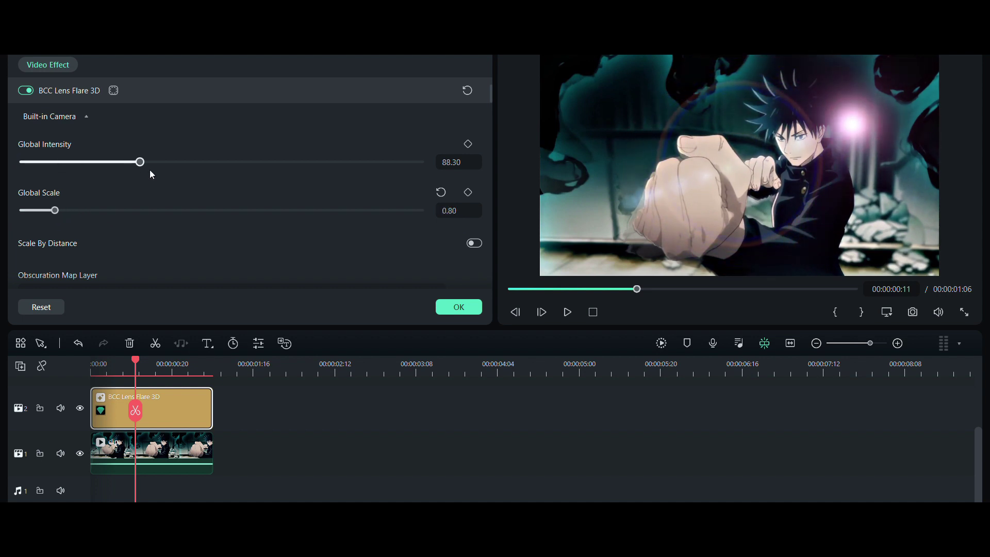
Try a higher Global Intensity and the Scale By Distance option on the lens flare, reverting both.
{"action": "mouse_move", "coordinate": [176, 167]}
{"action": "left_mouse_down"}
{"action": "mouse_move", "coordinate": [221, 166]}
{"action": "mouse_move", "coordinate": [154, 170]}
{"action": "mouse_move", "coordinate": [202, 169]}
{"action": "mouse_move", "coordinate": [173, 175]}
{"action": "left_mouse_up"}
{"action": "key", "text": "ctrl+z"}
{"action": "scroll", "coordinate": [11, 190], "scroll_direction": "down", "scroll_amount": 3}
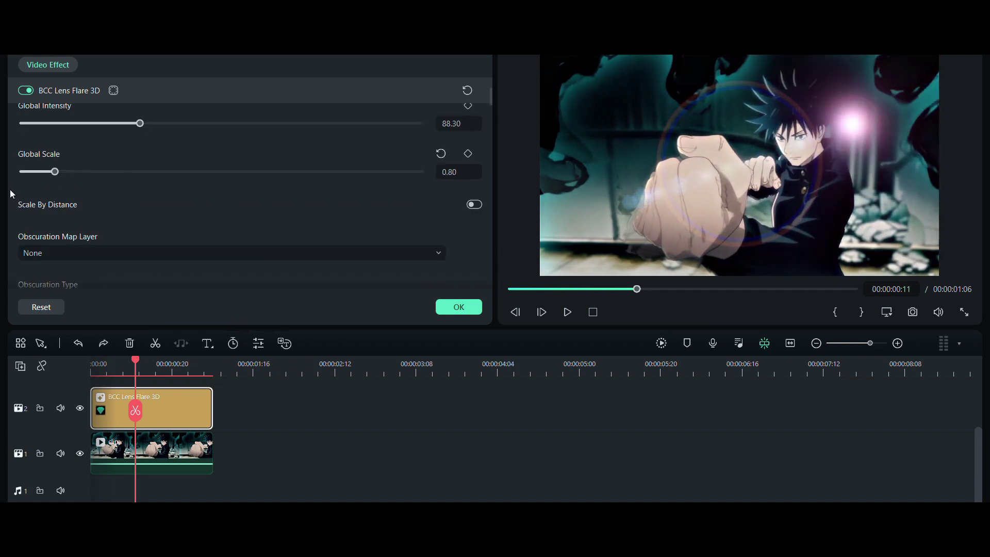
{"action": "scroll", "coordinate": [11, 218], "scroll_direction": "up", "scroll_amount": 2}
{"action": "left_click", "coordinate": [474, 204]}
{"action": "left_click", "coordinate": [474, 205]}
Expand the Built-in light source parameters of the BCC Lens Flare 3D effect.
{"action": "scroll", "coordinate": [16, 214], "scroll_direction": "down", "scroll_amount": 3}
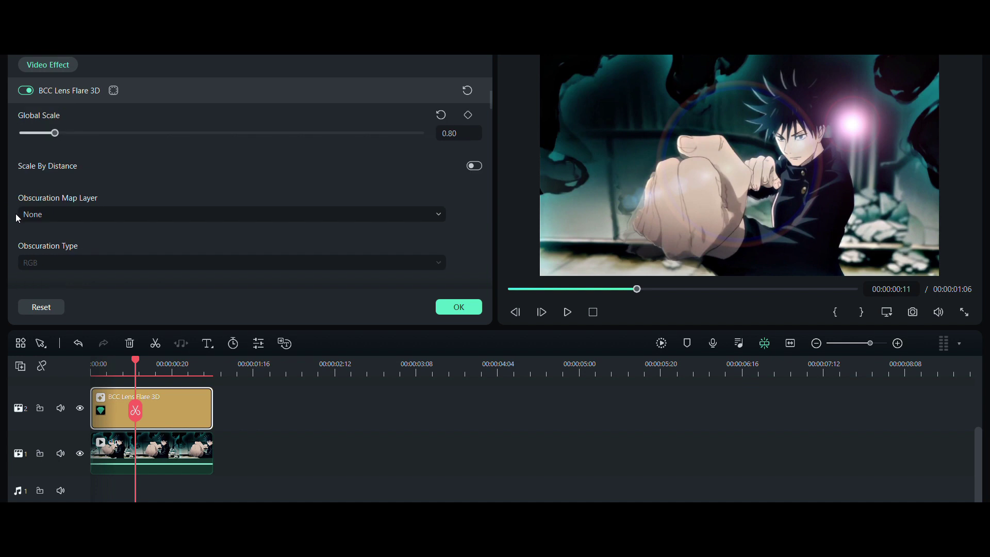
{"action": "left_click_drag", "start_coordinate": [79, 238], "coordinate": [8, 240]}
{"action": "scroll", "coordinate": [13, 254], "scroll_direction": "down", "scroll_amount": 5}
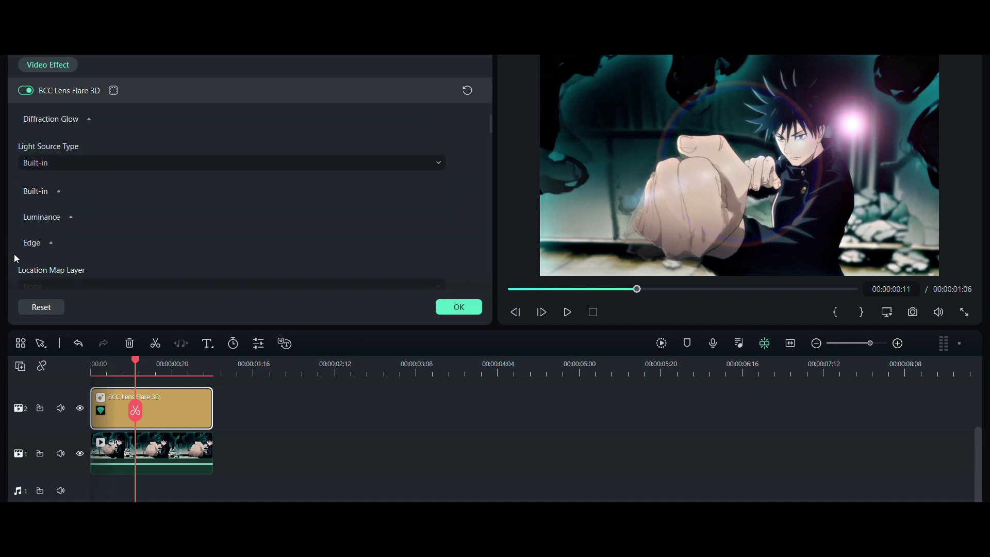
{"action": "scroll", "coordinate": [12, 249], "scroll_direction": "down", "scroll_amount": 2}
{"action": "scroll", "coordinate": [10, 246], "scroll_direction": "up", "scroll_amount": 3}
{"action": "scroll", "coordinate": [12, 243], "scroll_direction": "down", "scroll_amount": 1}
{"action": "scroll", "coordinate": [15, 248], "scroll_direction": "down", "scroll_amount": 7}
{"action": "scroll", "coordinate": [15, 248], "scroll_direction": "up", "scroll_amount": 2}
{"action": "scroll", "coordinate": [14, 243], "scroll_direction": "up", "scroll_amount": 4}
{"action": "scroll", "coordinate": [14, 243], "scroll_direction": "down", "scroll_amount": 1}
{"action": "left_click", "coordinate": [35, 194]}
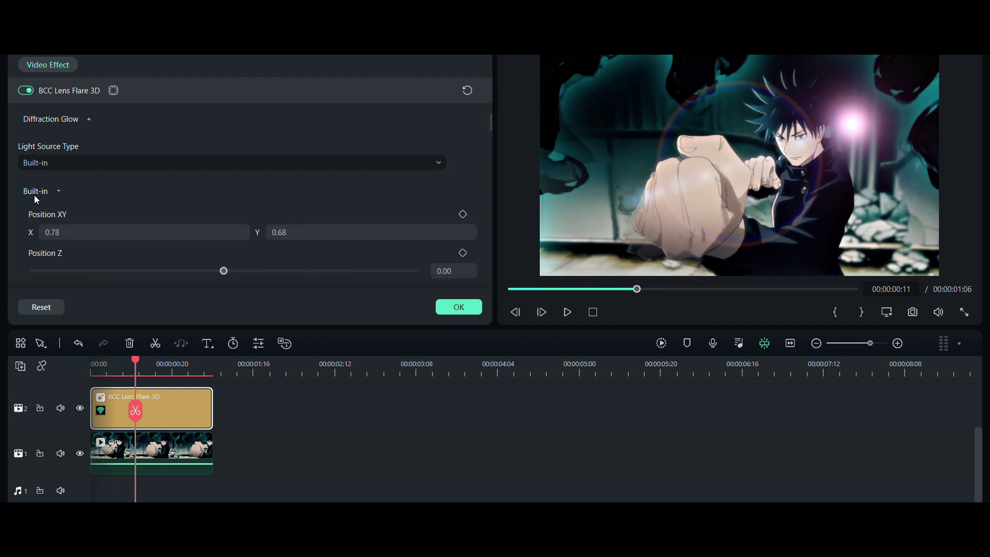
Set the built-in light source's Position XY to X 1.00 and Y 1.00.
{"action": "left_click", "coordinate": [312, 237]}
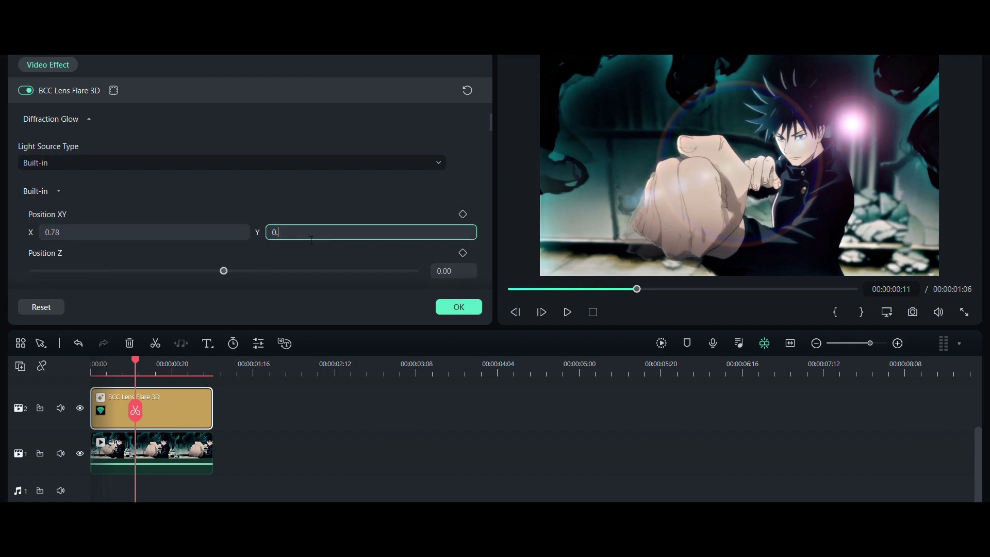
{"action": "type", "text": "80"}
{"action": "key", "text": "shift+Tab"}
{"action": "type", "text": "0.9"}
{"action": "key", "text": "Tab"}
{"action": "type", "text": "0.9"}
{"action": "key", "text": "shift+Tab"}
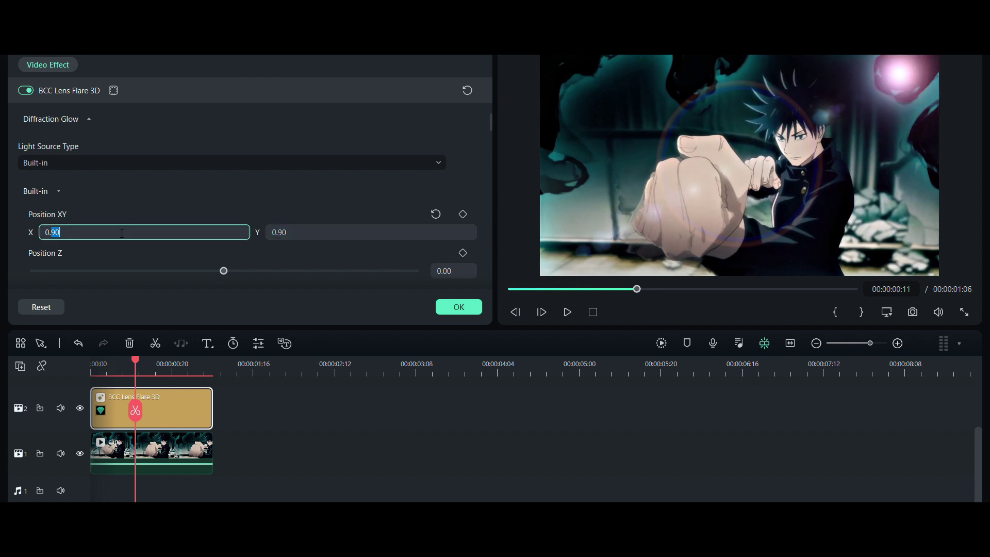
{"action": "key", "text": "Return"}
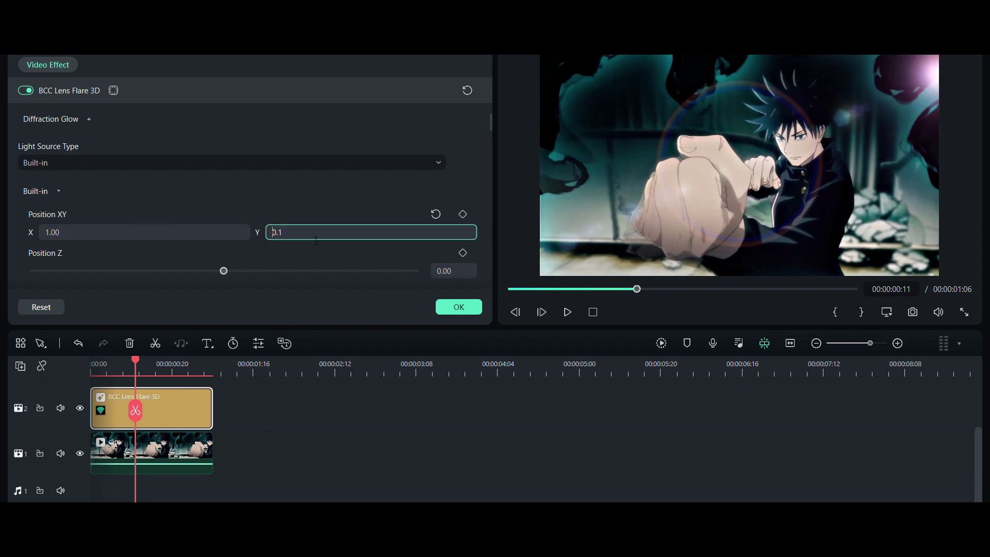
{"action": "type", "text": "1"}
{"action": "key", "text": "Return"}
Set the light source's Position Z to -0.10 and expand the Flare parameters.
{"action": "scroll", "coordinate": [51, 233], "scroll_direction": "down", "scroll_amount": 1}
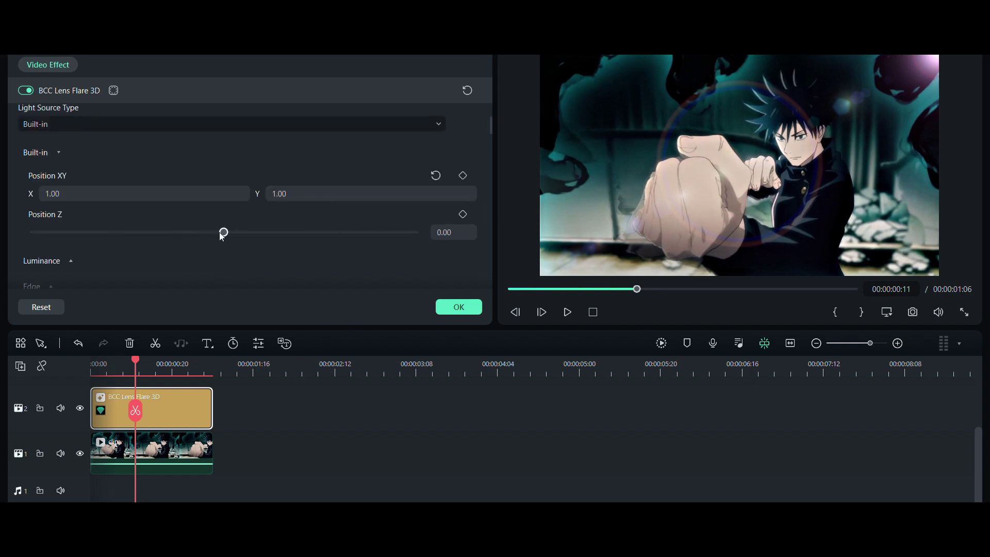
{"action": "mouse_move", "coordinate": [222, 232]}
{"action": "left_mouse_down"}
{"action": "mouse_move", "coordinate": [235, 237]}
{"action": "mouse_move", "coordinate": [221, 239]}
{"action": "left_mouse_up"}
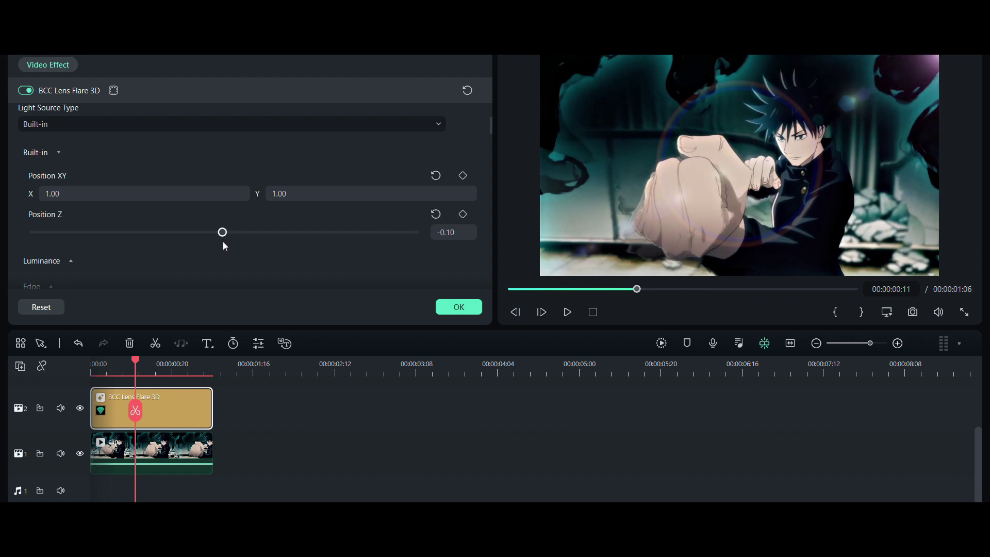
{"action": "scroll", "coordinate": [51, 231], "scroll_direction": "down", "scroll_amount": 3}
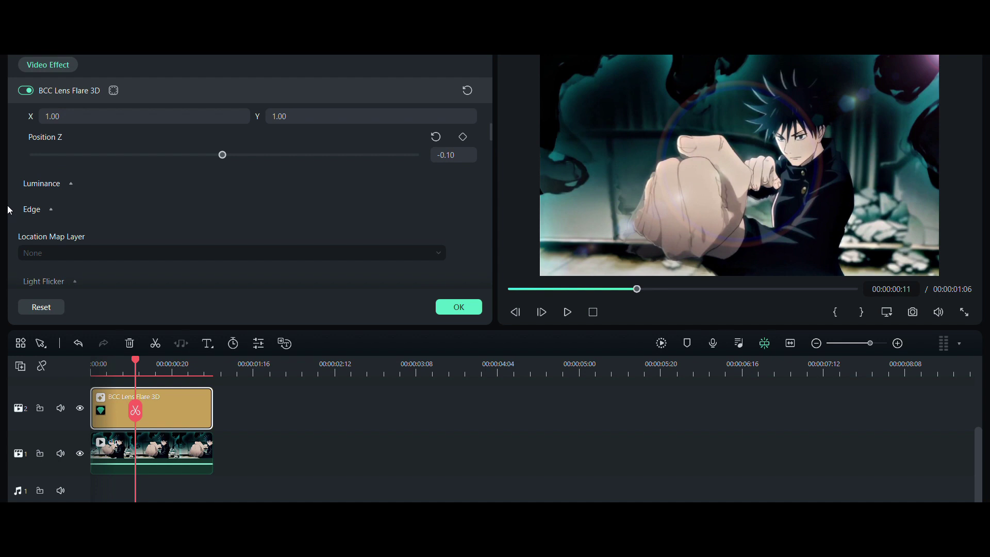
{"action": "left_click", "coordinate": [23, 209]}
{"action": "left_click", "coordinate": [23, 209]}
{"action": "scroll", "coordinate": [16, 221], "scroll_direction": "down", "scroll_amount": 7}
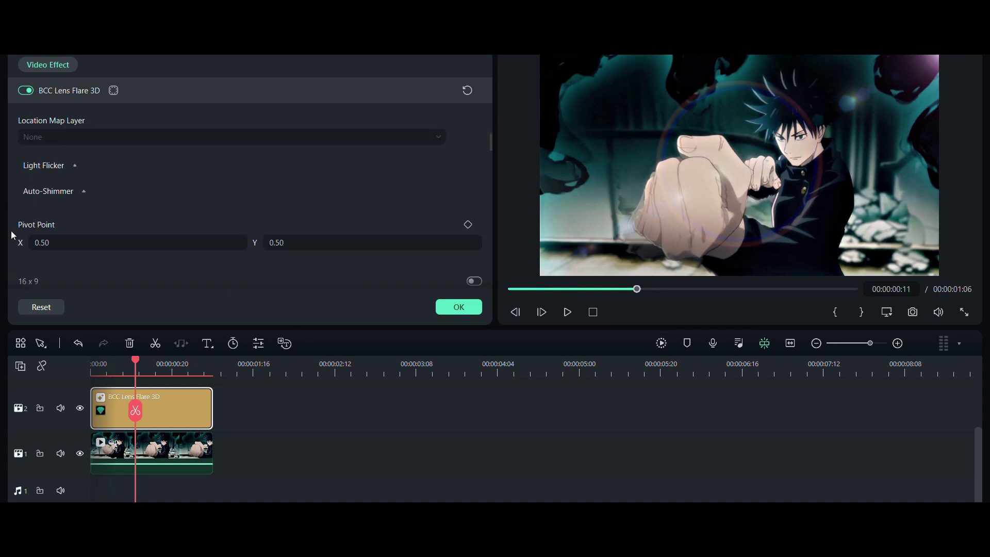
{"action": "scroll", "coordinate": [15, 230], "scroll_direction": "down", "scroll_amount": 1}
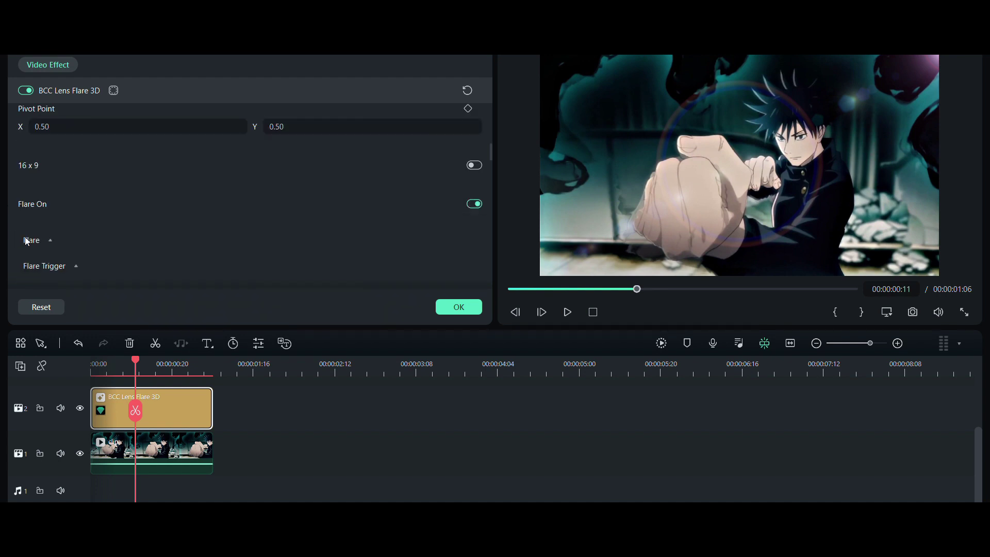
{"action": "scroll", "coordinate": [28, 241], "scroll_direction": "down", "scroll_amount": 2}
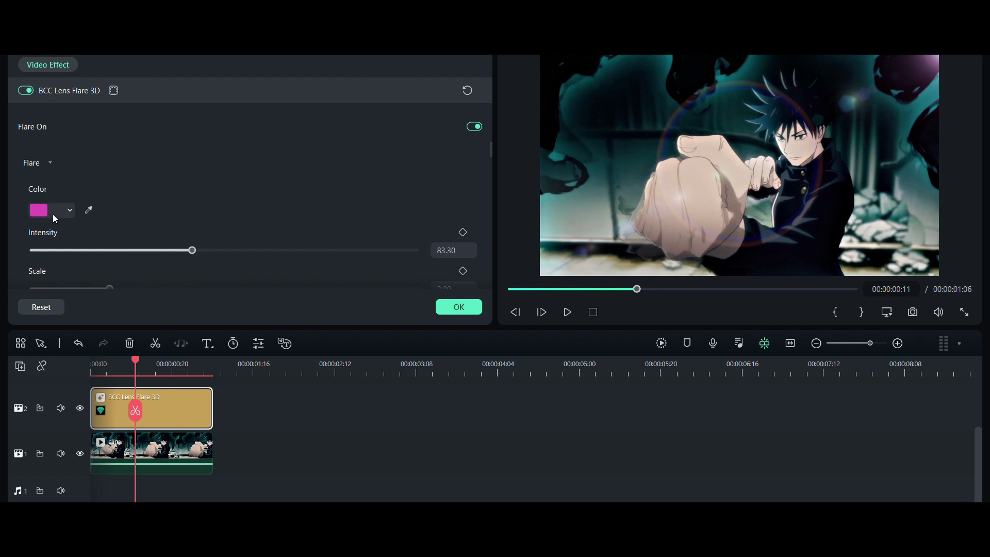
Try a higher Position Z for the built-in light source.
{"action": "scroll", "coordinate": [31, 213], "scroll_direction": "up", "scroll_amount": 5}
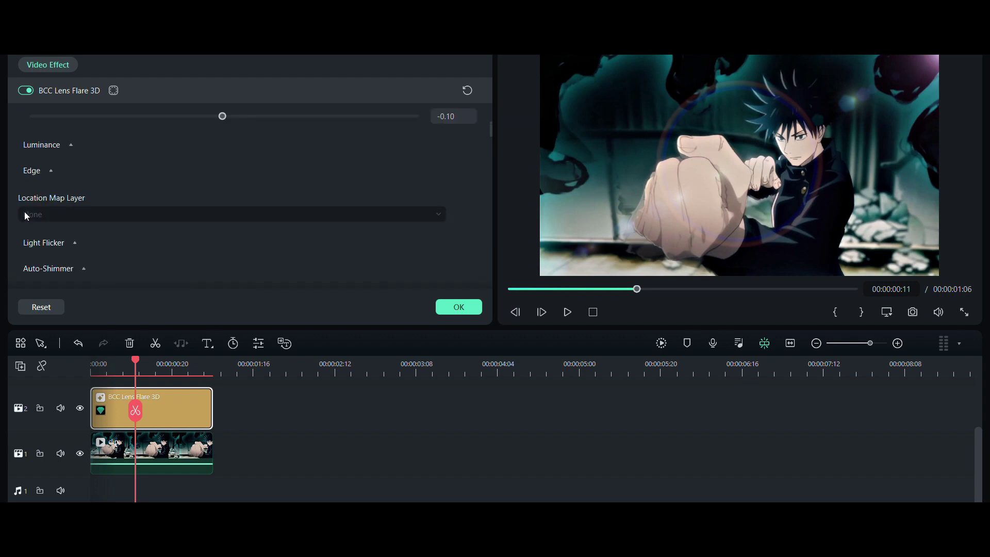
{"action": "left_click_drag", "start_coordinate": [222, 155], "coordinate": [244, 166]}
{"action": "scroll", "coordinate": [11, 196], "scroll_direction": "down", "scroll_amount": 5}
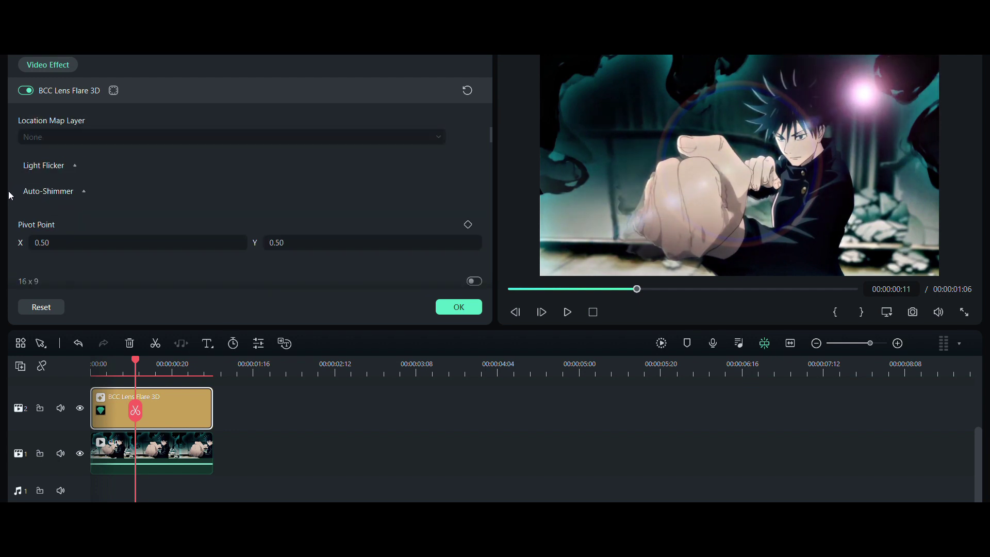
Change the flare's Color to white after trying green, and adjust the flare's Intensity and Scale.
{"action": "scroll", "coordinate": [11, 201], "scroll_direction": "down", "scroll_amount": 3}
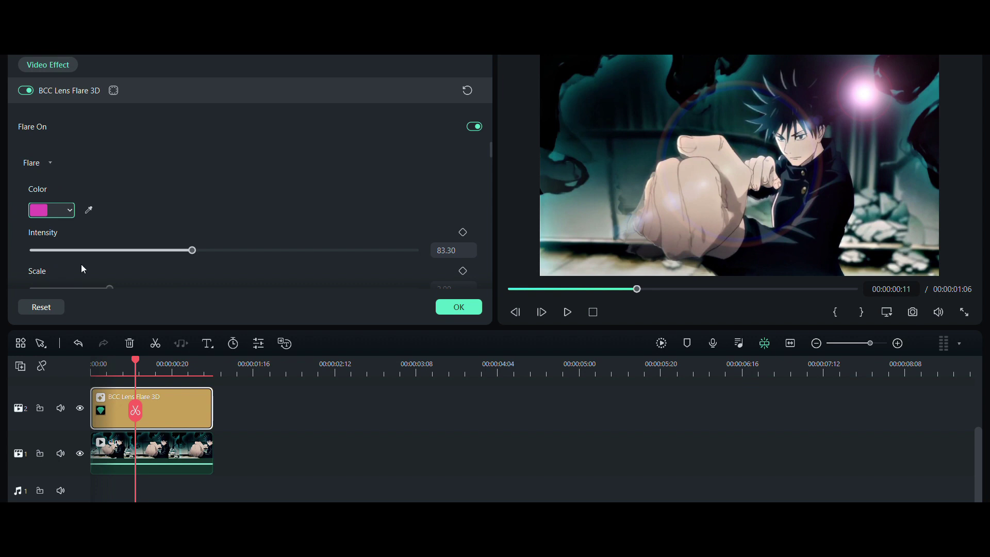
{"action": "key", "text": "ctrl+z"}
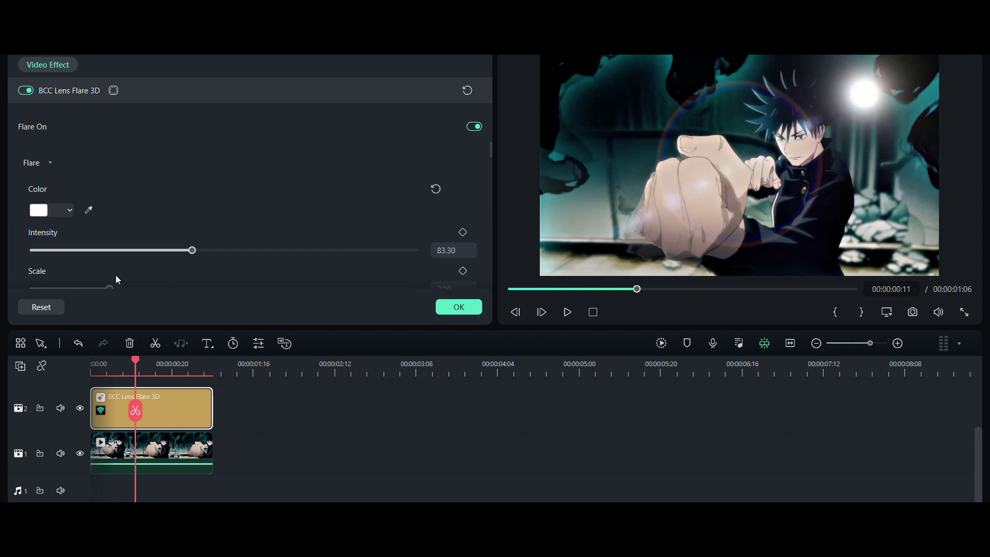
{"action": "left_click", "coordinate": [123, 254]}
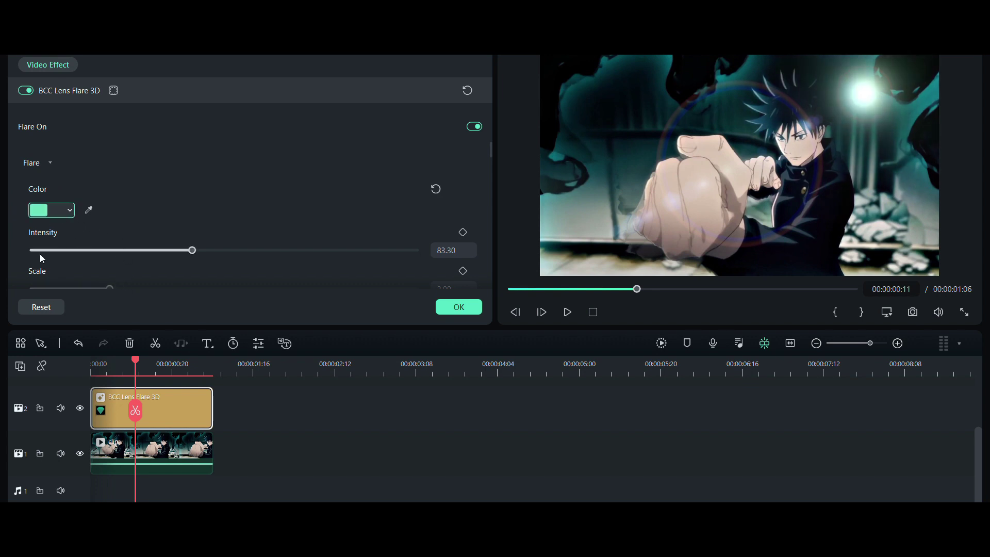
{"action": "scroll", "coordinate": [106, 247], "scroll_direction": "down", "scroll_amount": 1}
{"action": "left_click", "coordinate": [192, 214]}
{"action": "scroll", "coordinate": [103, 213], "scroll_direction": "down", "scroll_amount": 1}
{"action": "mouse_move", "coordinate": [109, 212]}
{"action": "left_mouse_down"}
{"action": "mouse_move", "coordinate": [122, 212]}
{"action": "mouse_move", "coordinate": [96, 222]}
{"action": "left_mouse_up"}
Change the flare's Ring Color to blue and raise the Ring Intensity to about 55.74.
{"action": "scroll", "coordinate": [41, 221], "scroll_direction": "down", "scroll_amount": 3}
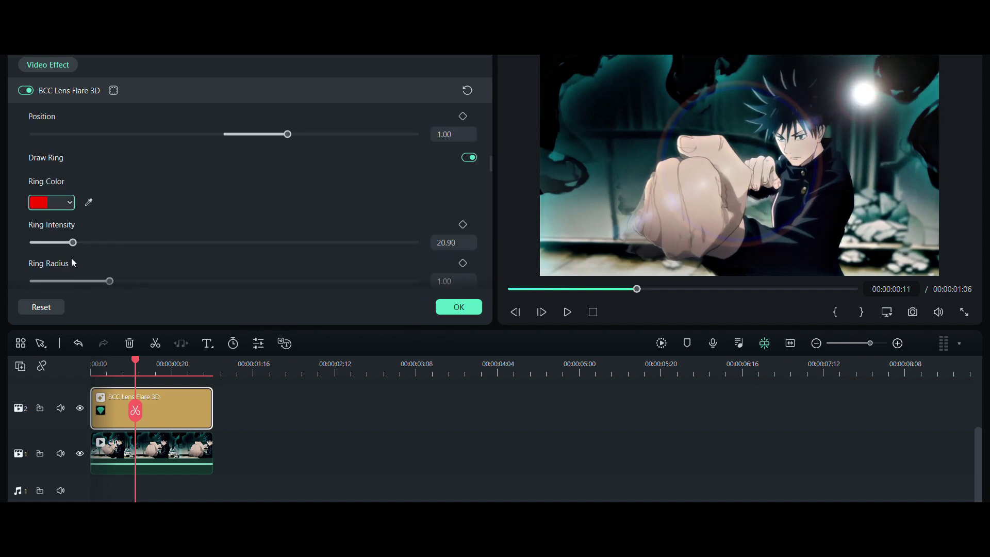
{"action": "scroll", "coordinate": [20, 243], "scroll_direction": "down", "scroll_amount": 4}
{"action": "left_click_drag", "start_coordinate": [72, 165], "coordinate": [147, 164]}
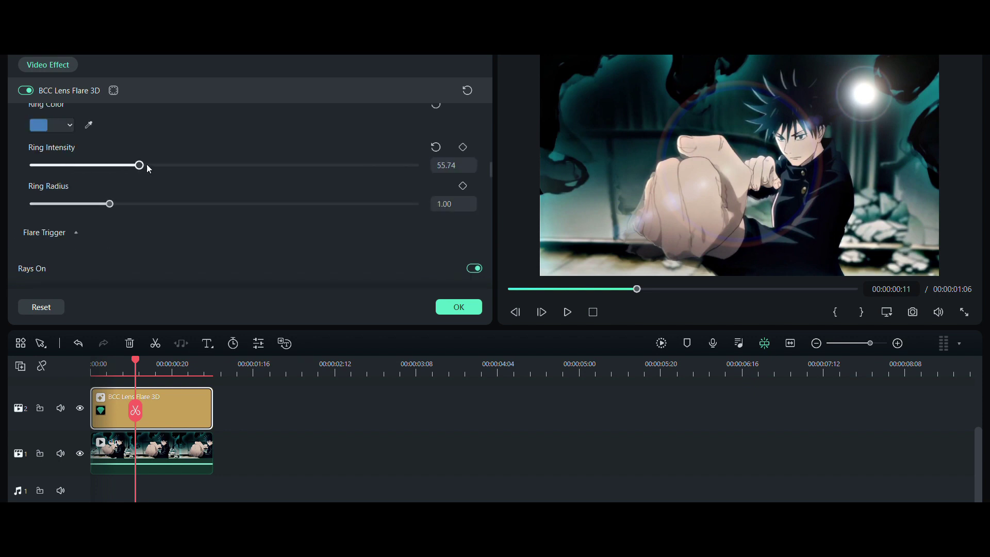
Turn on Fog for the lens flare.
{"action": "scroll", "coordinate": [17, 198], "scroll_direction": "down", "scroll_amount": 3}
{"action": "left_click", "coordinate": [477, 224]}
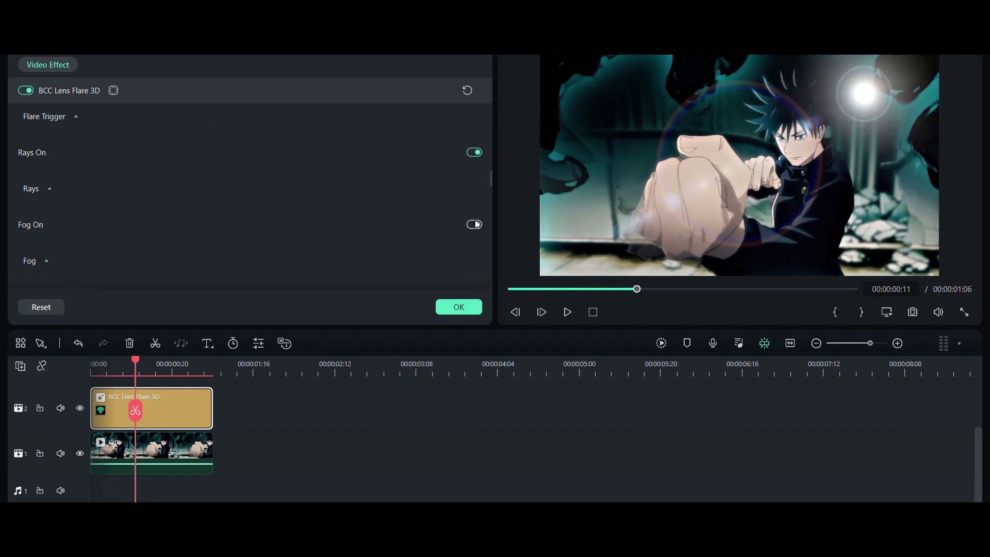
{"action": "scroll", "coordinate": [5, 234], "scroll_direction": "up", "scroll_amount": 2}
{"action": "scroll", "coordinate": [201, 229], "scroll_direction": "down", "scroll_amount": 4}
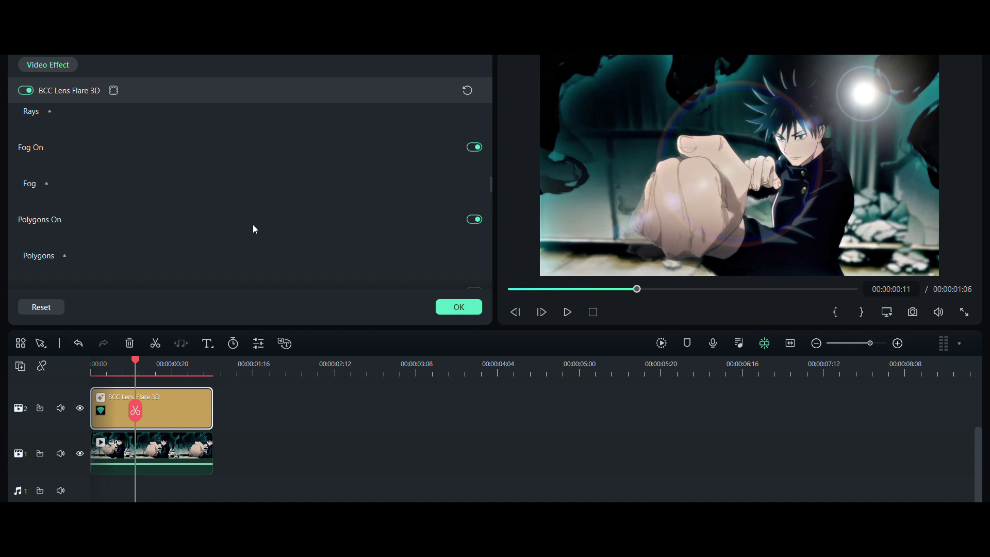
Set the flare's Polygons to Position -0.20, Rotation 41.40 and Count 10.30.
{"action": "left_click", "coordinate": [51, 256]}
{"action": "mouse_move", "coordinate": [98, 225]}
{"action": "left_mouse_down"}
{"action": "mouse_move", "coordinate": [134, 222]}
{"action": "mouse_move", "coordinate": [96, 225]}
{"action": "left_mouse_up"}
{"action": "scroll", "coordinate": [97, 231], "scroll_direction": "down", "scroll_amount": 1}
{"action": "left_click_drag", "start_coordinate": [223, 258], "coordinate": [211, 256]}
{"action": "scroll", "coordinate": [124, 245], "scroll_direction": "down", "scroll_amount": 2}
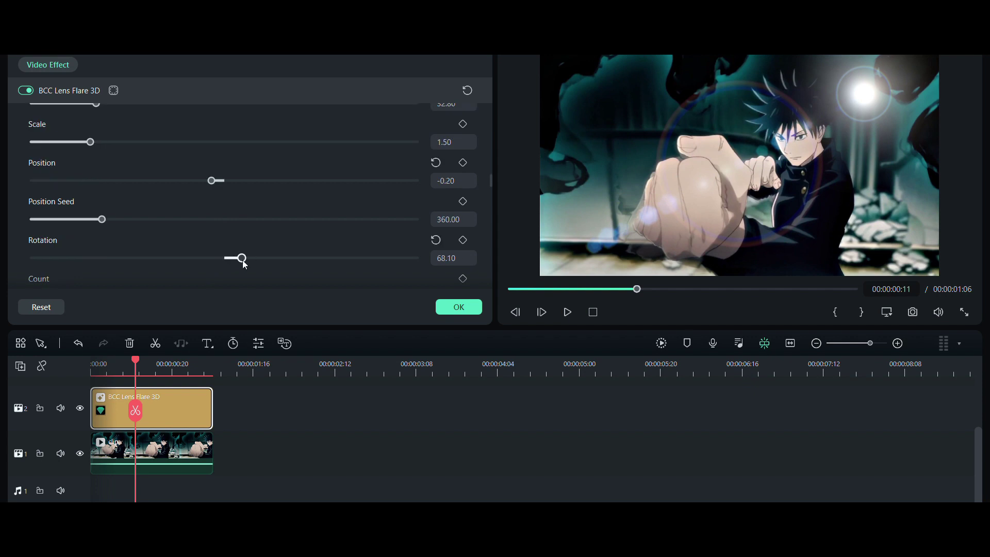
{"action": "scroll", "coordinate": [235, 264], "scroll_direction": "down", "scroll_amount": 1}
{"action": "left_click_drag", "start_coordinate": [113, 258], "coordinate": [72, 257]}
Look over the remaining flare element groups and bring the light source's Position Z back to -0.10.
{"action": "scroll", "coordinate": [15, 244], "scroll_direction": "down", "scroll_amount": 5}
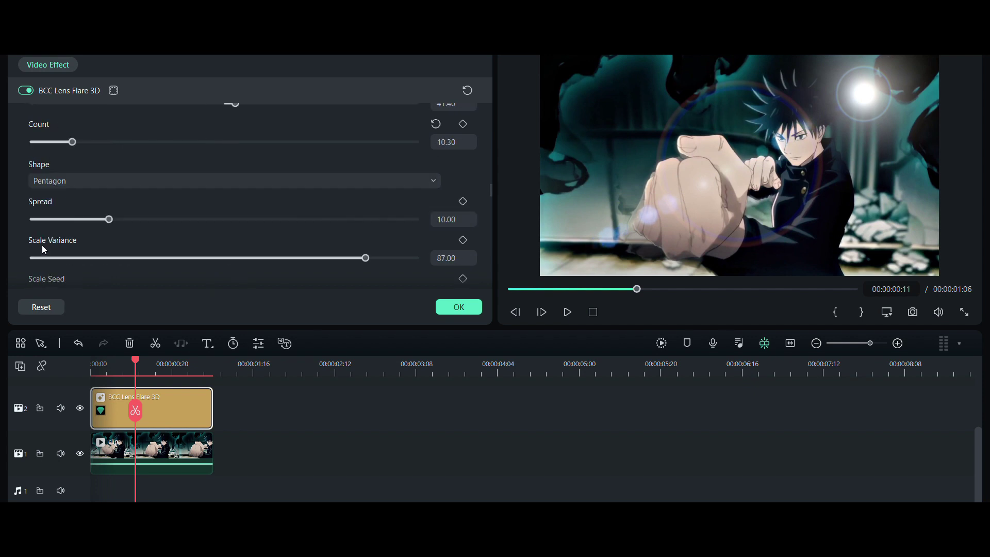
{"action": "scroll", "coordinate": [15, 244], "scroll_direction": "down", "scroll_amount": 5}
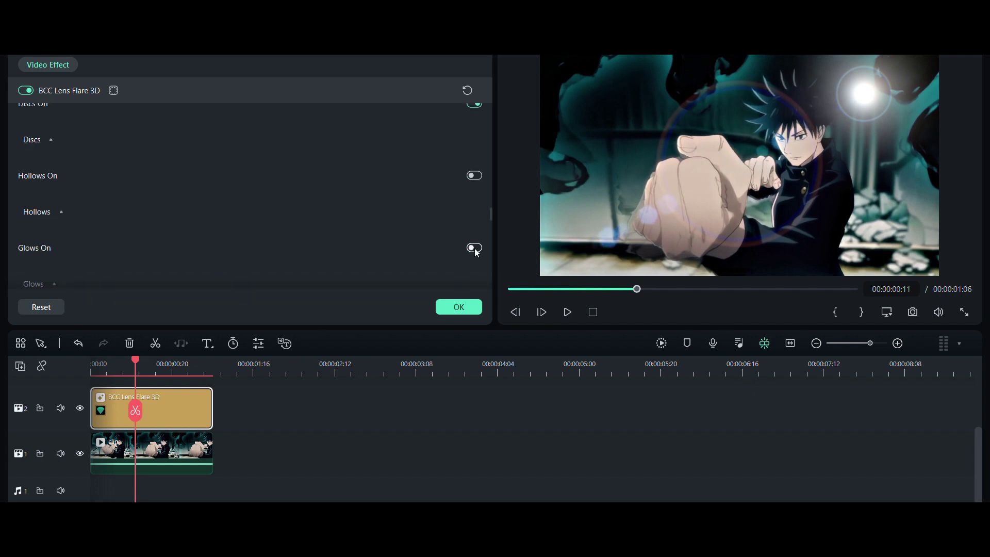
{"action": "scroll", "coordinate": [5, 216], "scroll_direction": "down", "scroll_amount": 2}
{"action": "scroll", "coordinate": [10, 232], "scroll_direction": "up", "scroll_amount": 10}
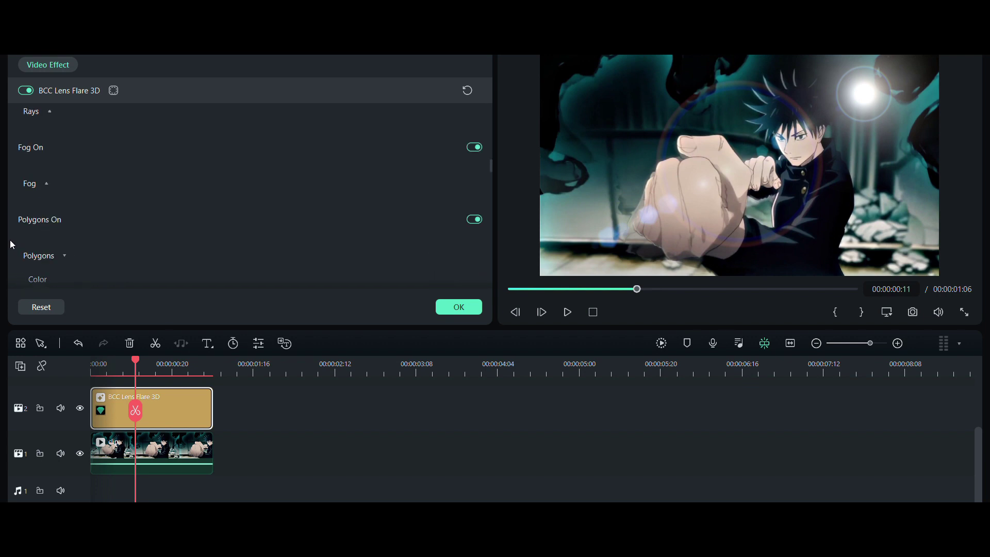
{"action": "scroll", "coordinate": [12, 244], "scroll_direction": "down", "scroll_amount": 5}
{"action": "scroll", "coordinate": [16, 206], "scroll_direction": "up", "scroll_amount": 2}
{"action": "left_click_drag", "start_coordinate": [234, 155], "coordinate": [224, 162]}
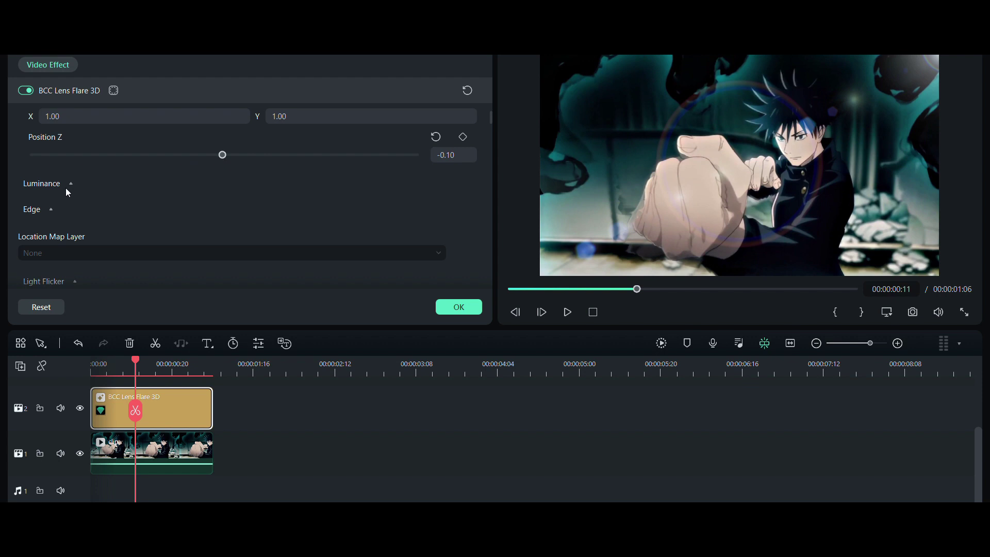
Keyframe Position Z at the effect's start, move that keyframe to the effect's end, and set Position Z to 0.80 at the start.
{"action": "scroll", "coordinate": [4, 207], "scroll_direction": "up", "scroll_amount": 1}
{"action": "left_click_drag", "start_coordinate": [135, 360], "coordinate": [90, 361]}
{"action": "left_click", "coordinate": [463, 176]}
{"action": "left_click_drag", "start_coordinate": [94, 423], "coordinate": [212, 421]}
{"action": "left_click_drag", "start_coordinate": [223, 194], "coordinate": [233, 194]}
Keyframe Position Z at 0.20 at 00:00:00:03.
{"action": "left_click", "coordinate": [102, 365]}
{"action": "left_click_drag", "start_coordinate": [107, 360], "coordinate": [101, 393]}
{"action": "double_click", "coordinate": [448, 193]}
{"action": "type", "text": "20"}
{"action": "key", "text": "Return"}
Keyframe Position Z at 0.00 at 00:00:00:05.
{"action": "key", "text": "Right"}
{"action": "key", "text": "Right"}
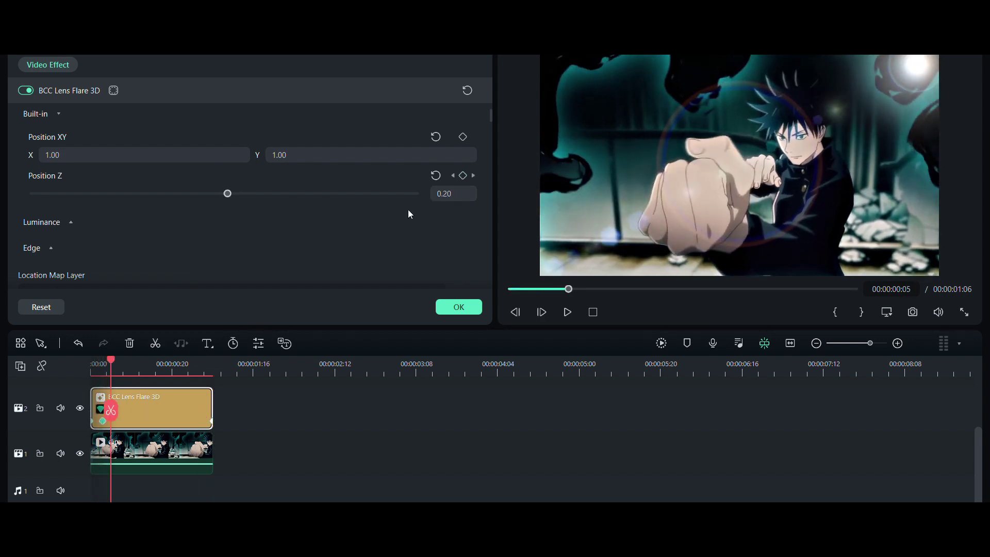
{"action": "double_click", "coordinate": [464, 198]}
{"action": "type", "text": "0"}
{"action": "key", "text": "Return"}
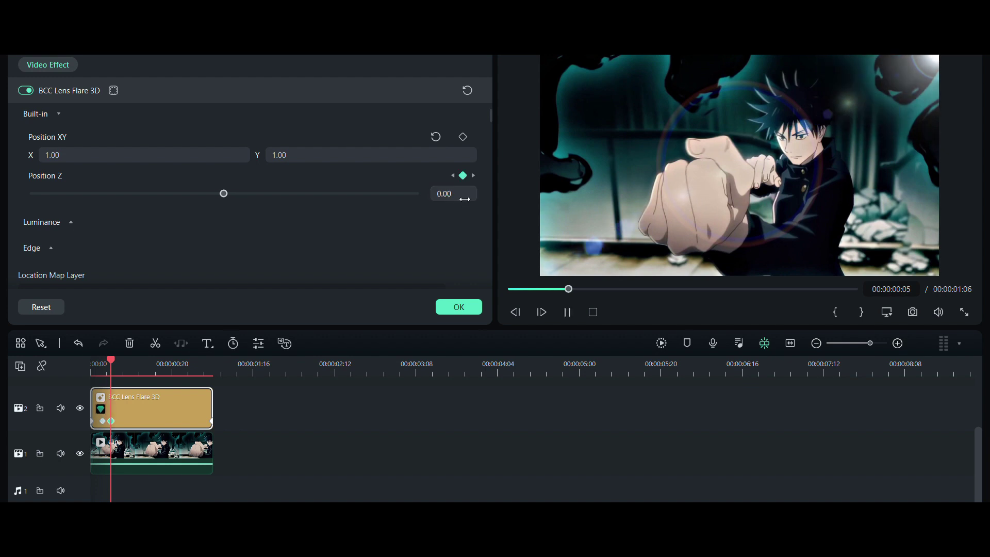
Render the timeline preview and play the lens flare animation from the start.
{"action": "key", "text": "space"}
{"action": "left_click", "coordinate": [661, 343]}
{"action": "left_click_drag", "start_coordinate": [586, 289], "coordinate": [506, 304]}
{"action": "key", "text": "space"}
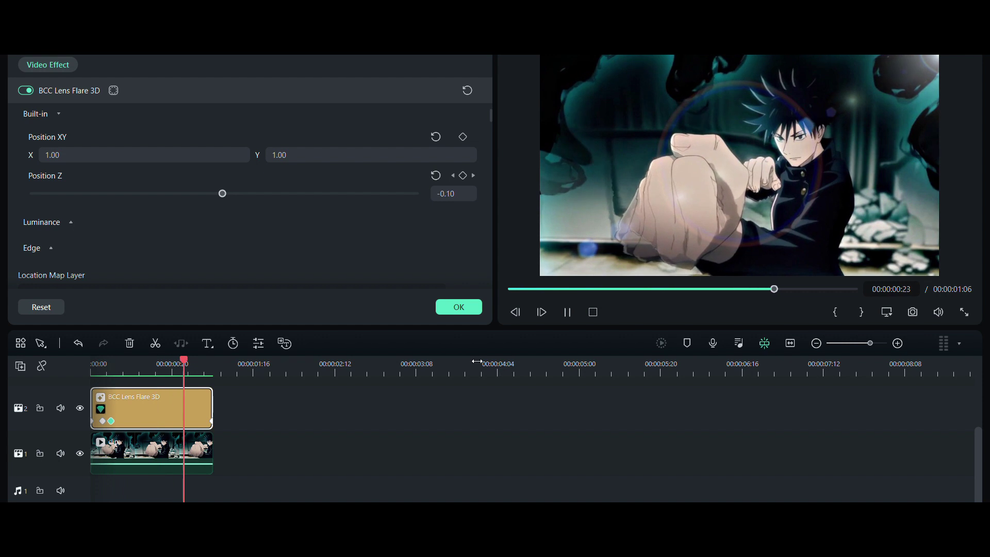
Replay the rendered lens flare animation from the beginning of the clip.
{"action": "left_click", "coordinate": [100, 370]}
{"action": "key", "text": "space"}
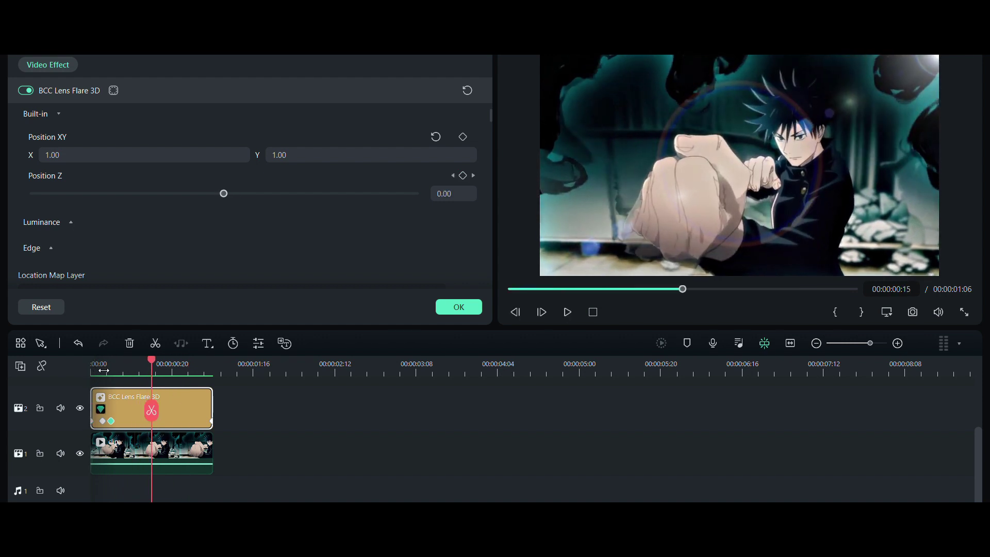
{"action": "left_click_drag", "start_coordinate": [149, 360], "coordinate": [43, 375]}
{"action": "key", "text": "space"}
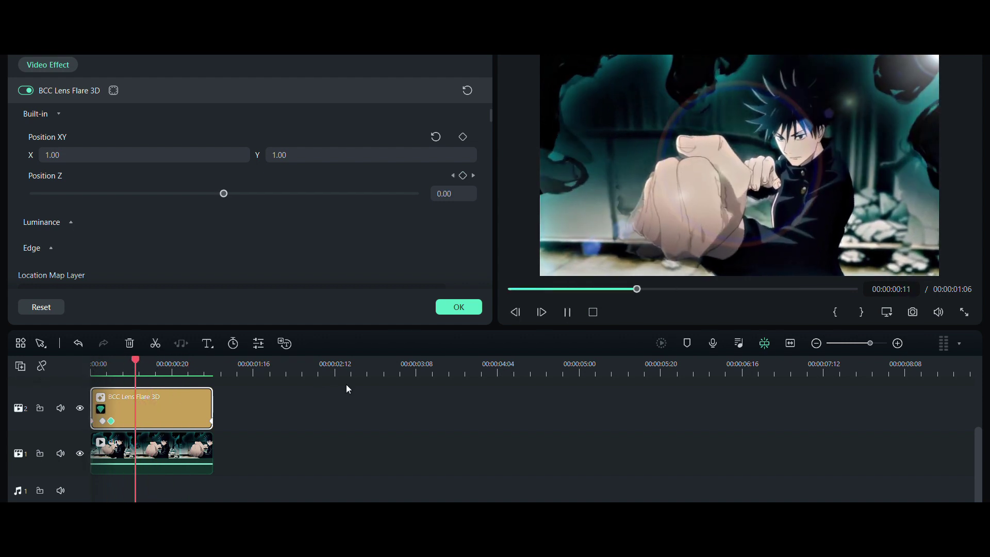
{"action": "key", "text": "space"}
Move the Position Z keyframe at 00:00:00:03 earlier to 00:00:00:02 and play the effect from the start.
{"action": "left_click", "coordinate": [103, 368]}
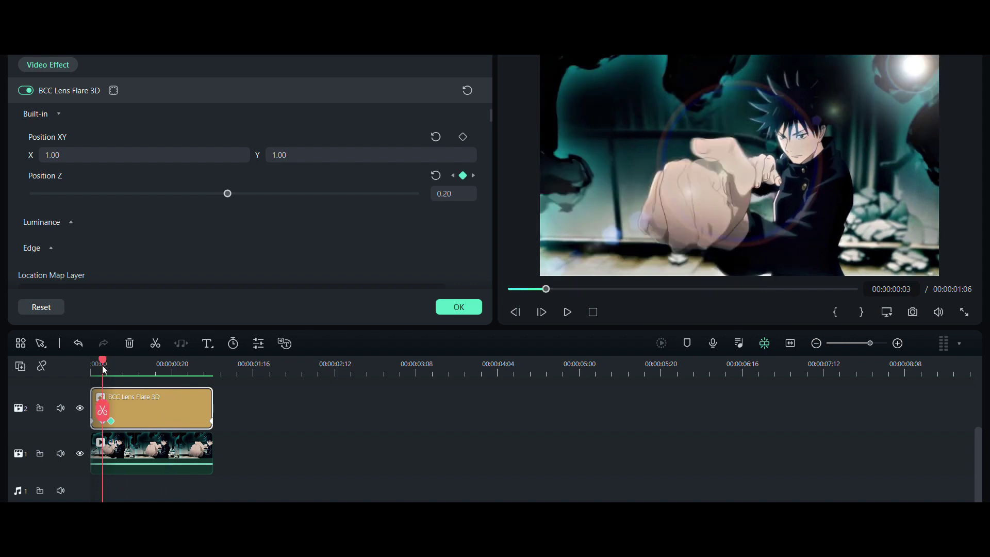
{"action": "left_click", "coordinate": [97, 367]}
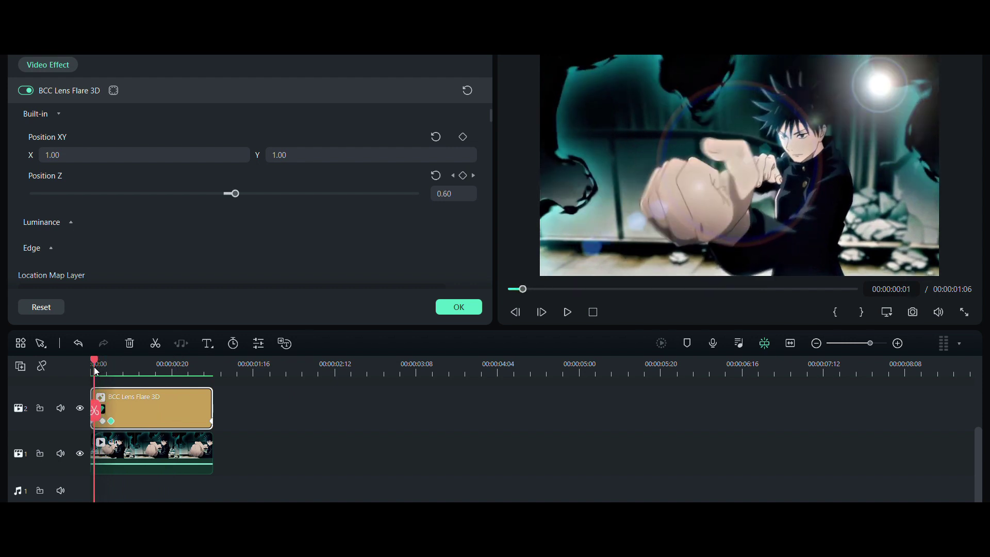
{"action": "left_click_drag", "start_coordinate": [95, 367], "coordinate": [206, 367]}
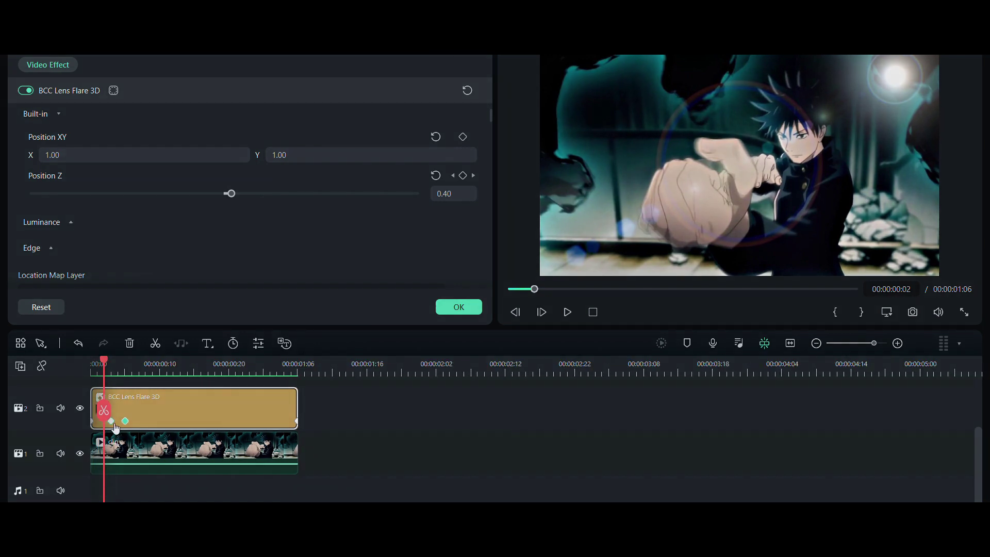
{"action": "left_click_drag", "start_coordinate": [114, 424], "coordinate": [111, 425]}
{"action": "left_click_drag", "start_coordinate": [107, 373], "coordinate": [85, 369]}
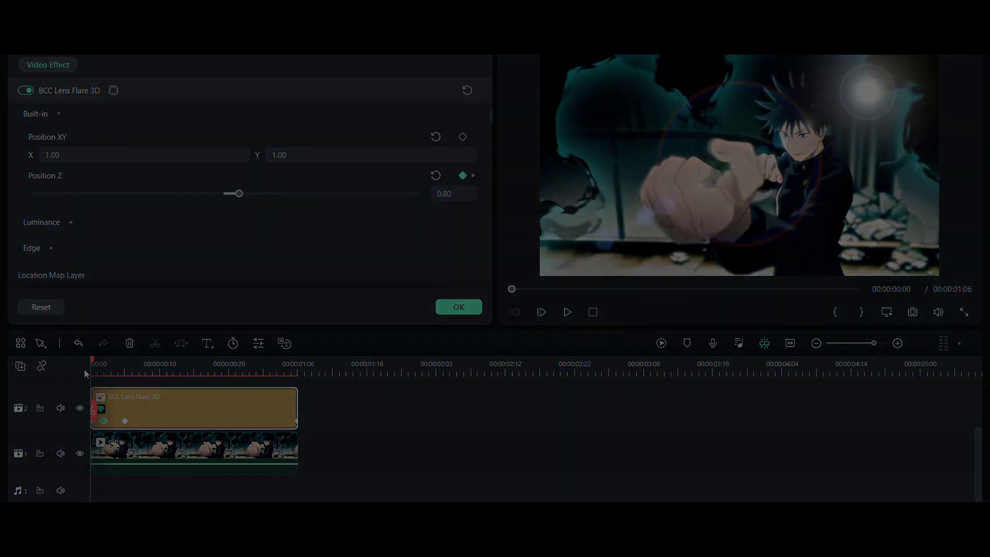
{"action": "key", "text": "space"}
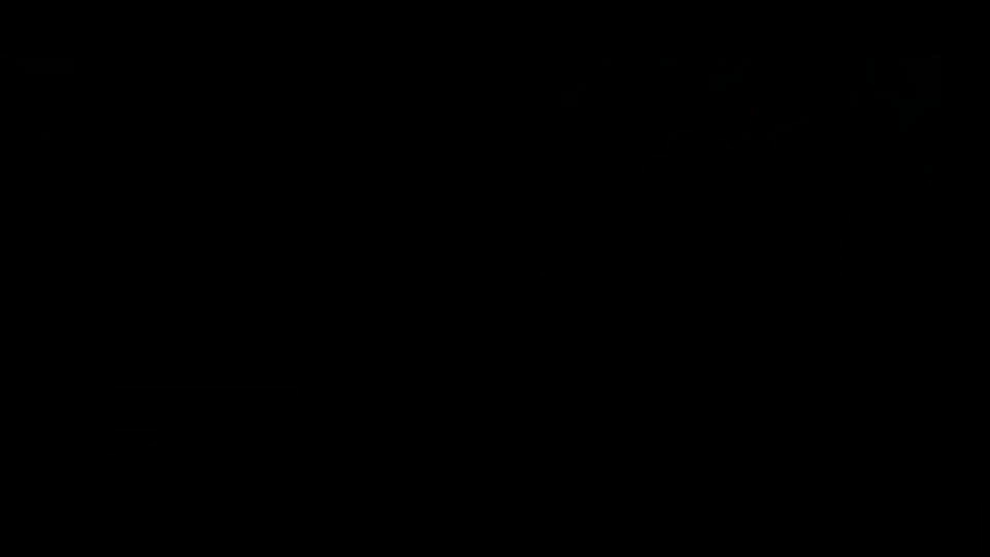